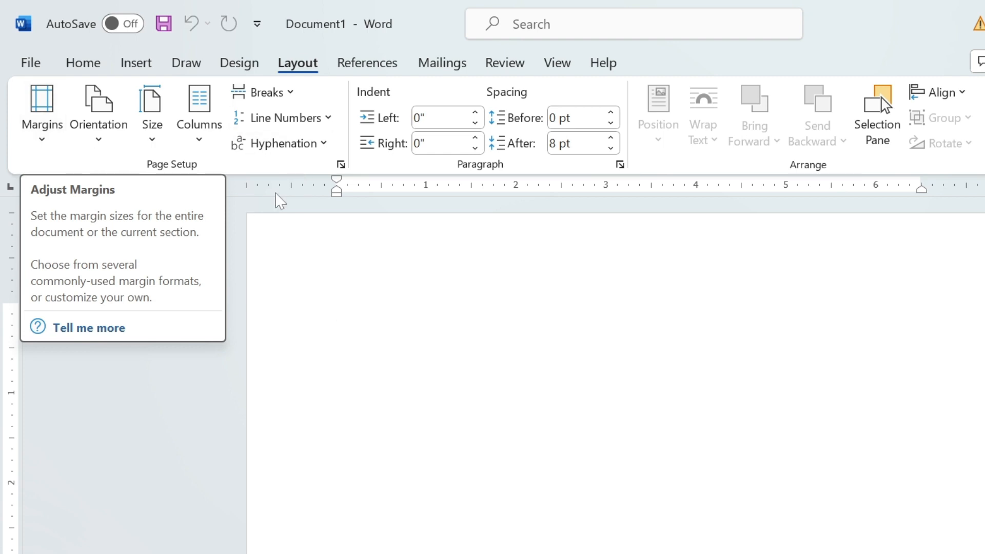
- Fill the blank document with placeholder paragraphs using the =rand() function
type("=rand")
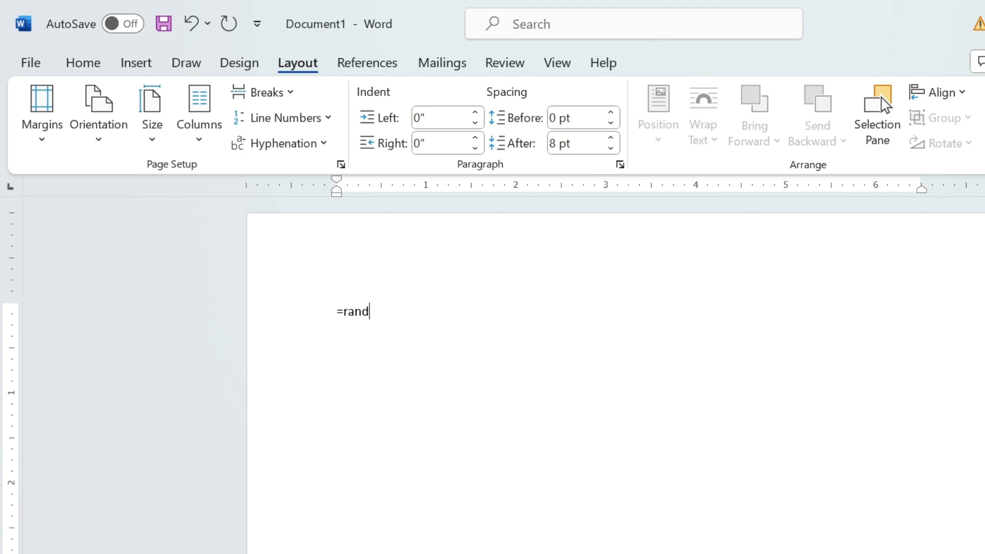
type("()")
key("Return")
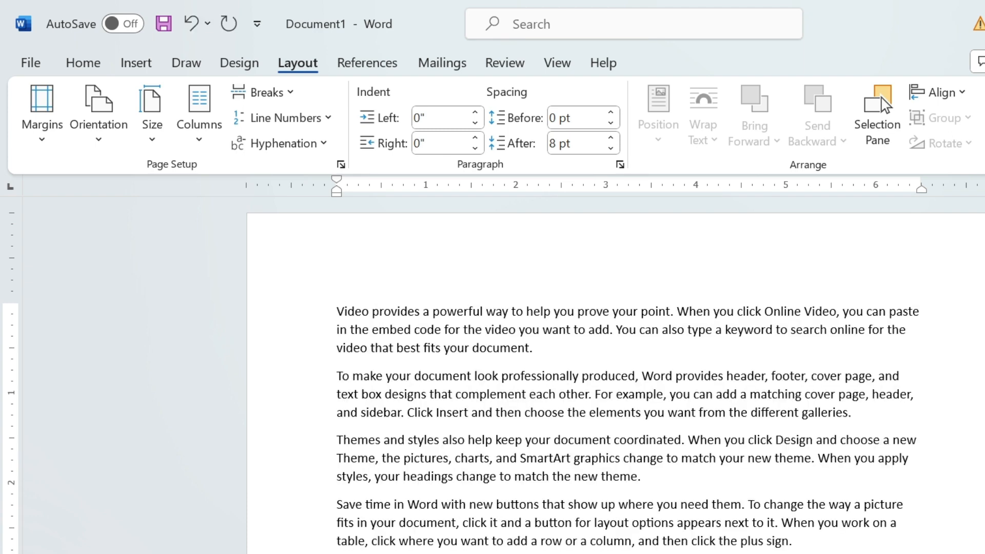
- Apply the Narrow margin preset to the document, then return it to Normal margins
left_click(40, 139)
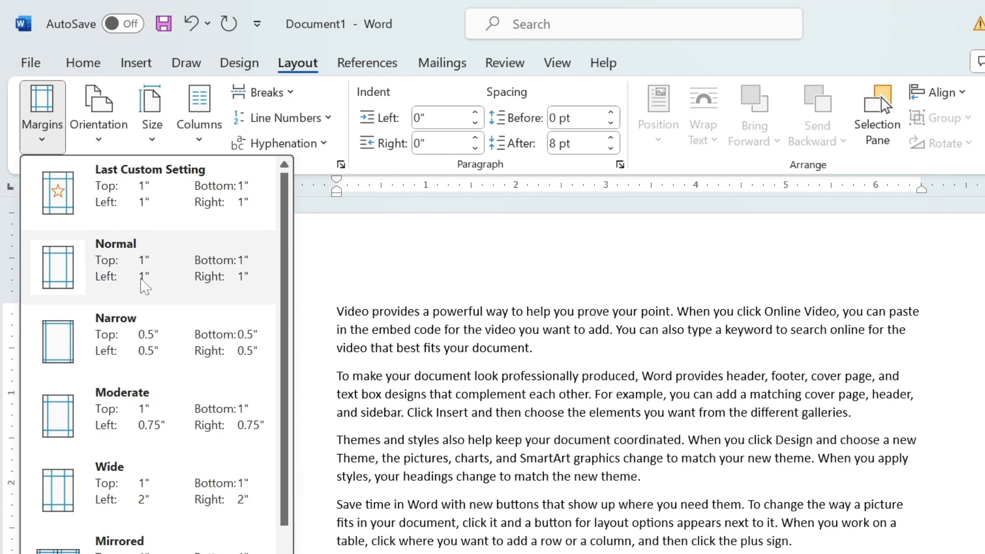
left_click(126, 338)
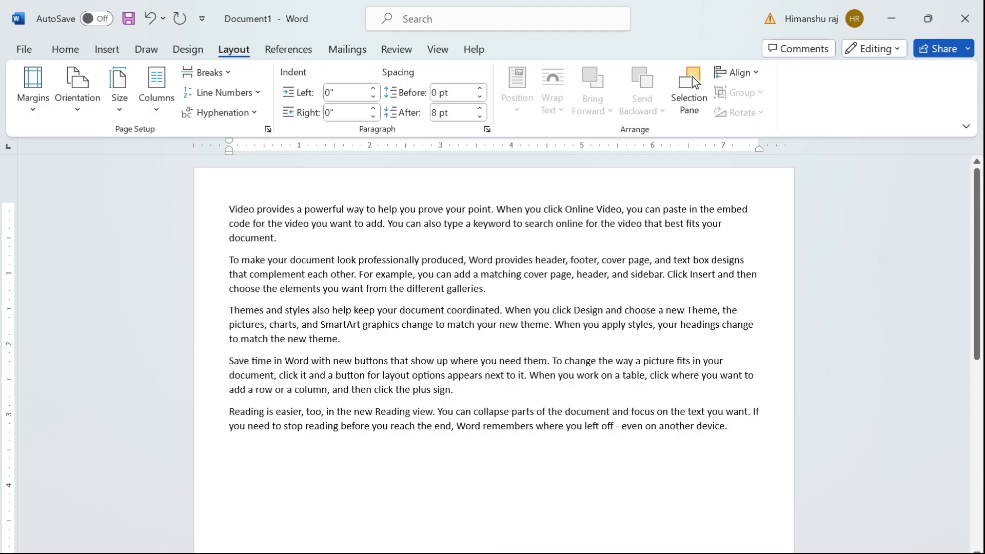
scroll(492, 353, "up", 5)
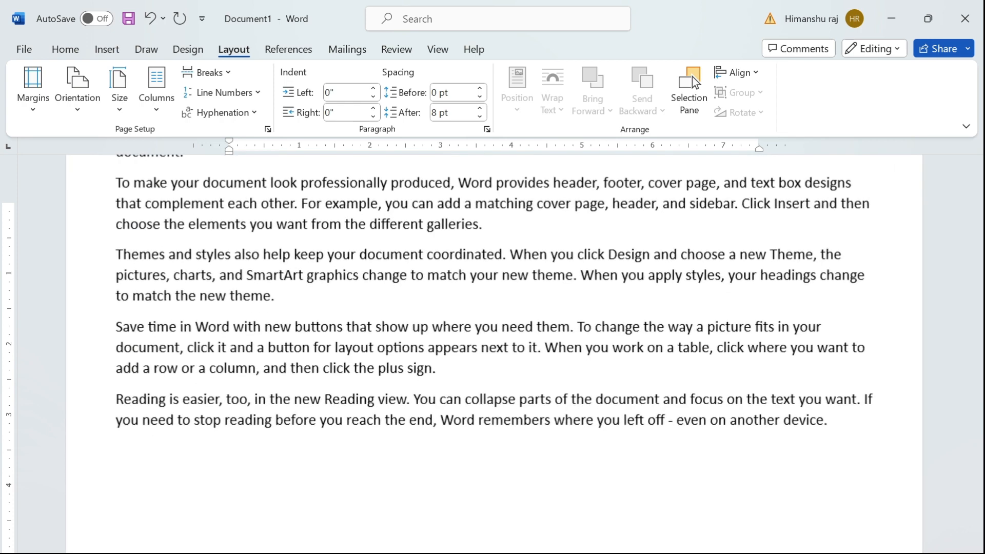
left_click(35, 104)
left_click(75, 207)
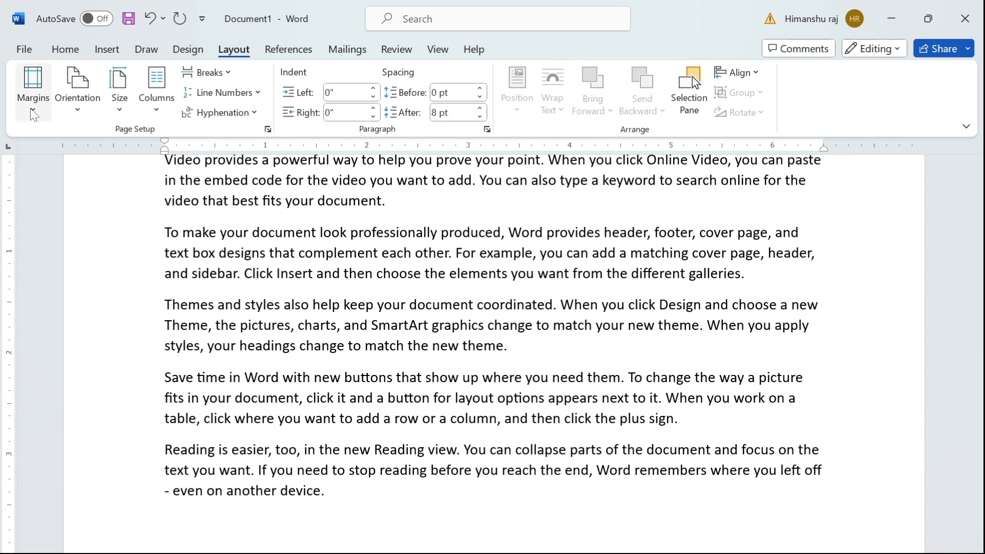
- Try the Narrow, Moderate and Wide margin presets on the document one after another
left_click(33, 88)
left_click(78, 257)
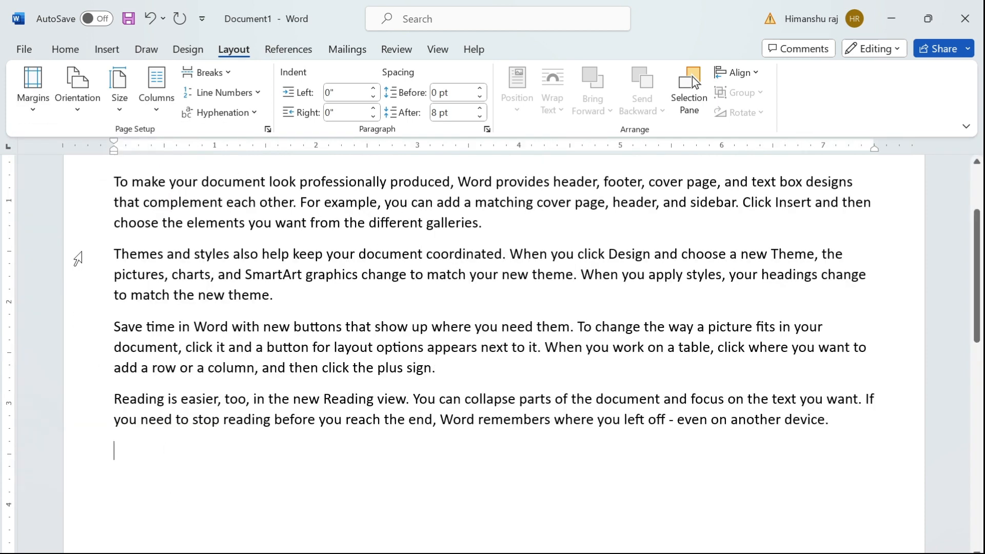
left_click(38, 107)
left_click(86, 309)
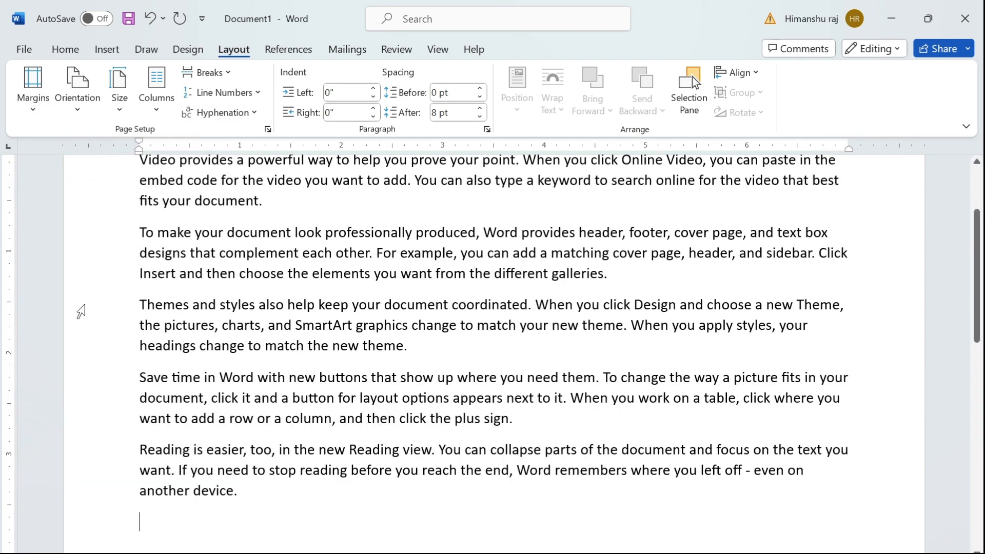
left_click(23, 114)
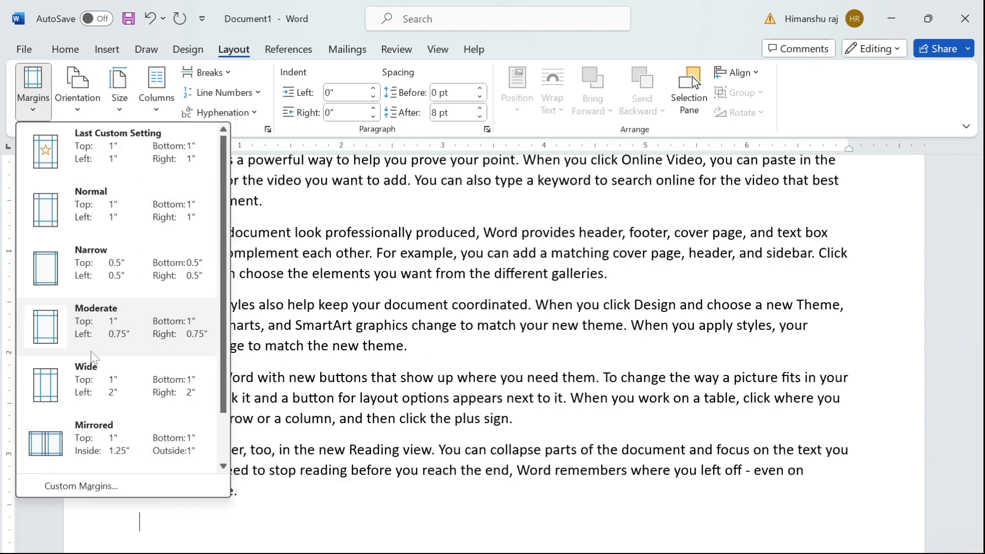
left_click(84, 379)
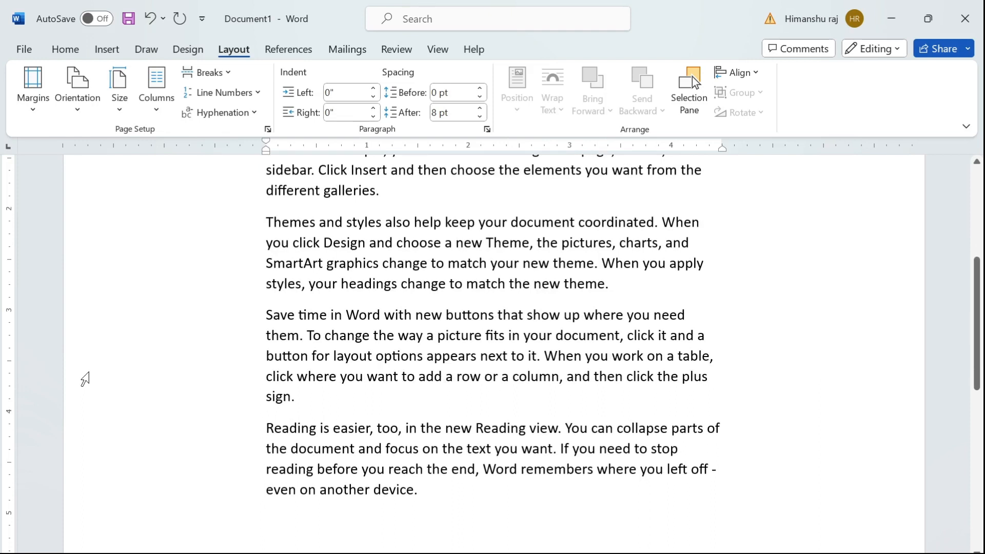
- Set the document margins to the Normal preset, 1" on all sides
left_click(81, 106)
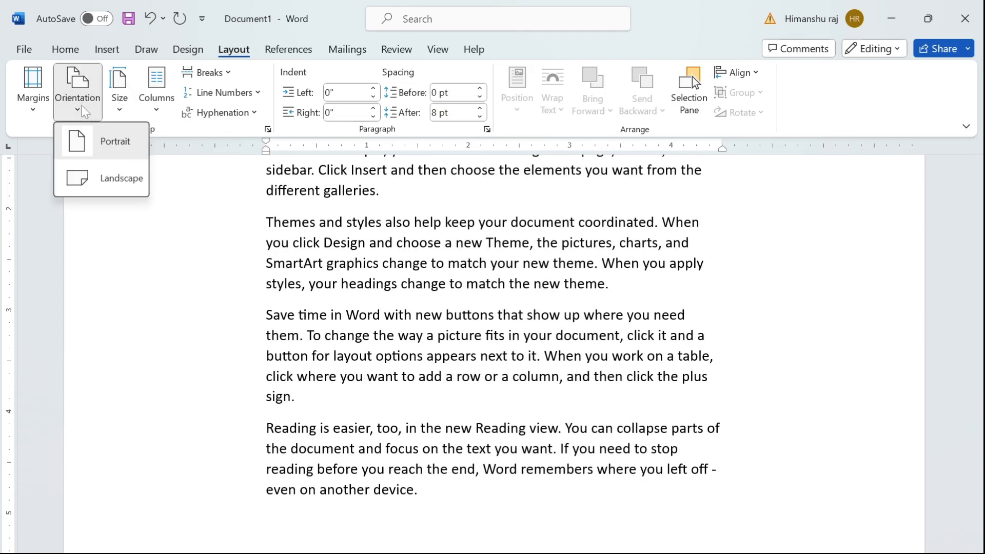
left_click(29, 107)
left_click(85, 219)
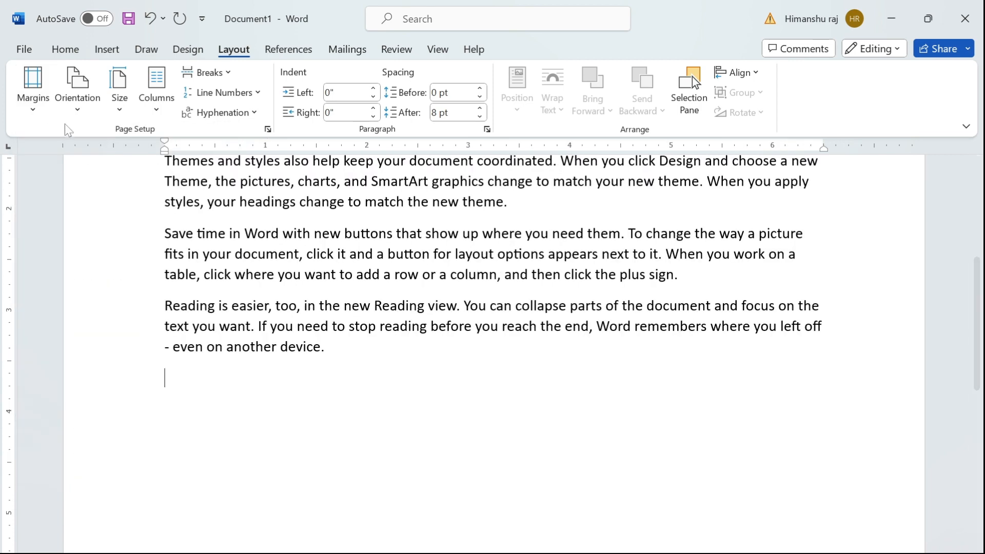
- Switch the page orientation to Landscape, then back to Portrait
left_click(78, 116)
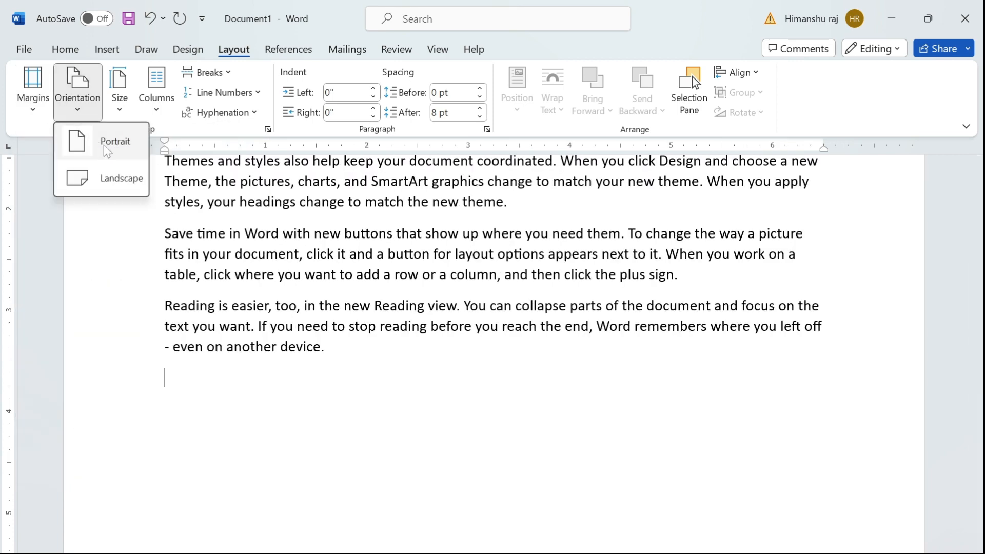
left_click(123, 184)
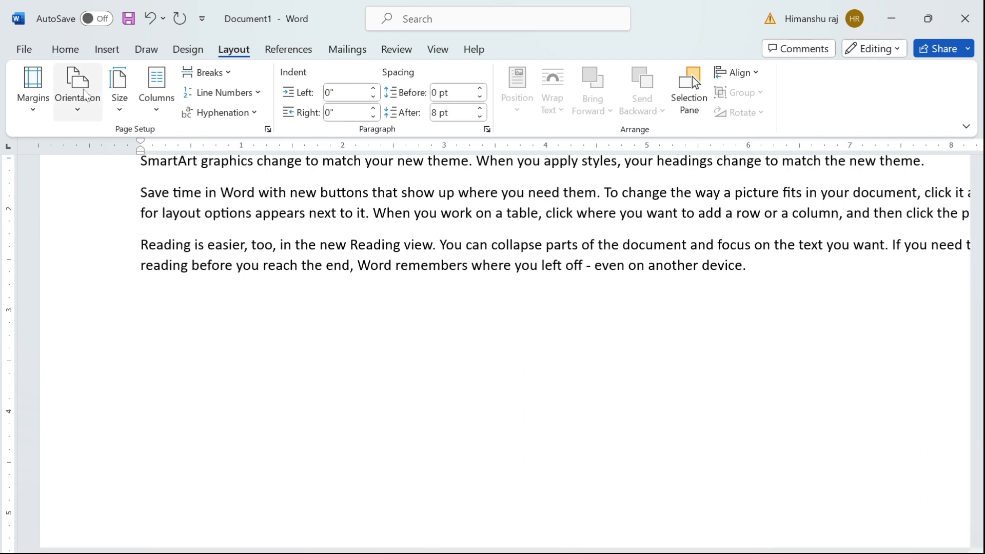
left_click(85, 106)
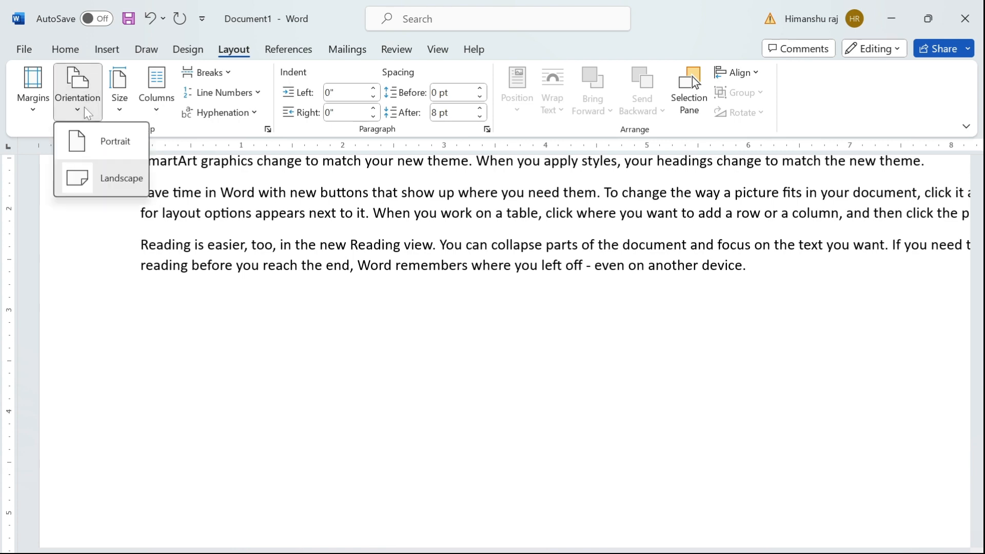
left_click(113, 140)
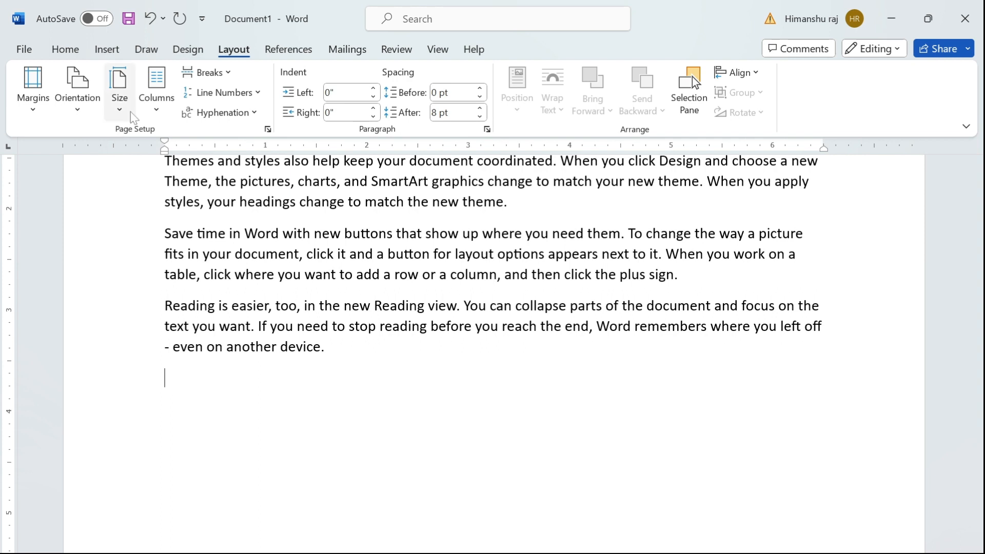
- Try the Letter, Tabloid and Legal paper sizes on the document in turn
left_click(124, 118)
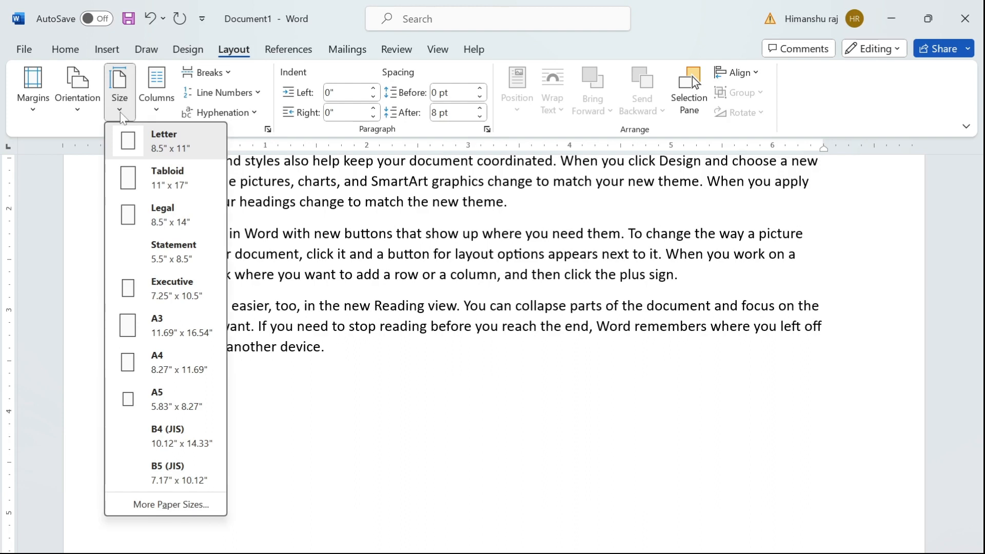
left_click(152, 147)
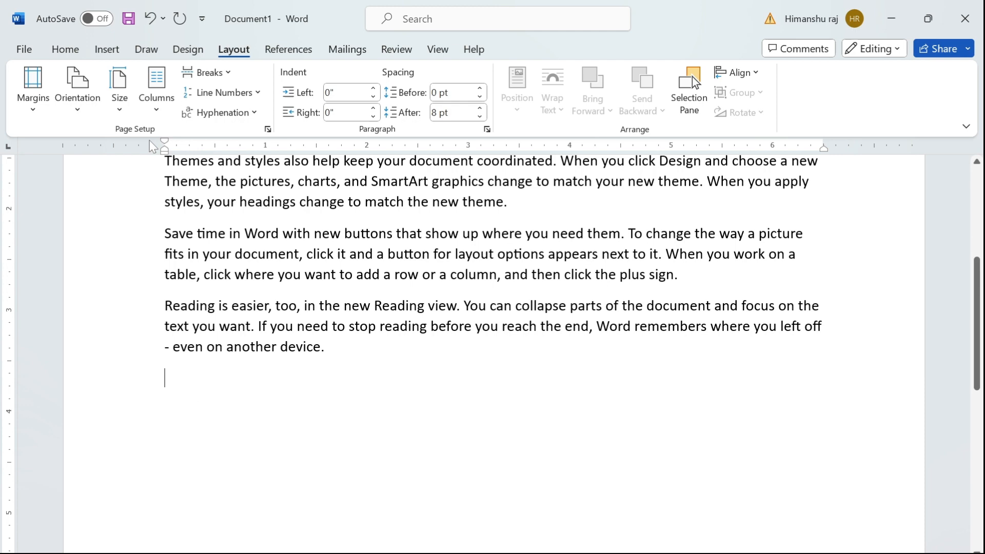
left_click(124, 114)
left_click(164, 177)
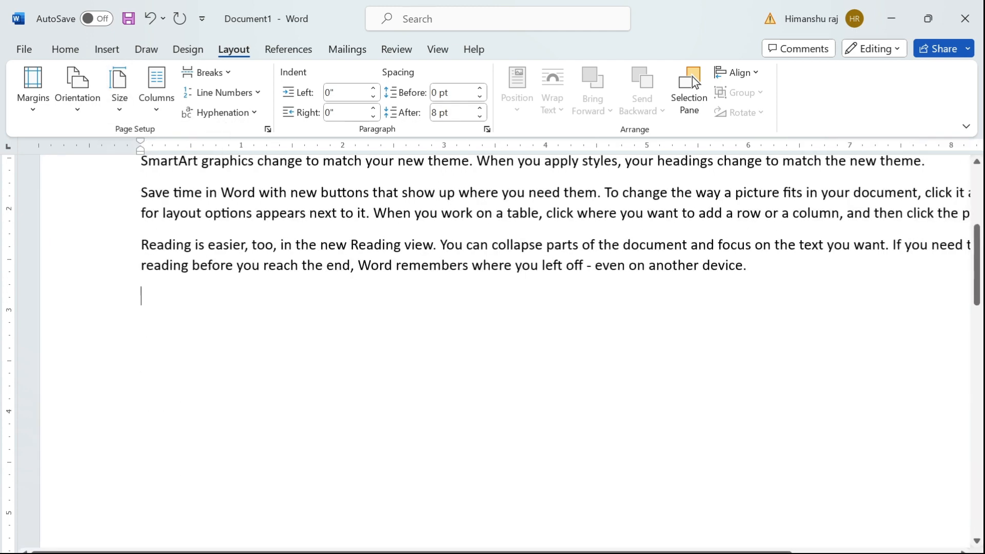
left_click(121, 104)
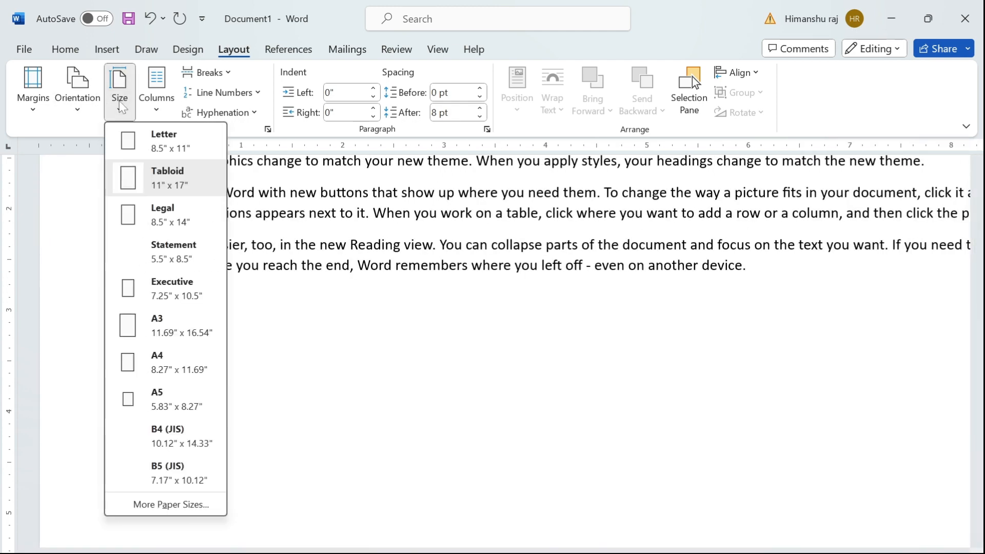
left_click(163, 215)
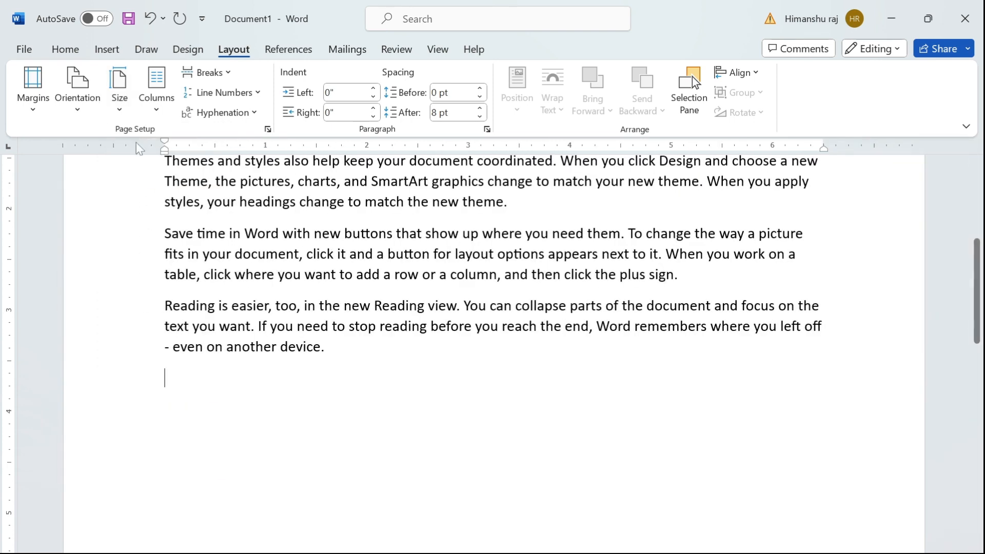
- Set the paper size to A4, 8.27" x 11.69"
left_click(129, 114)
left_click(150, 364)
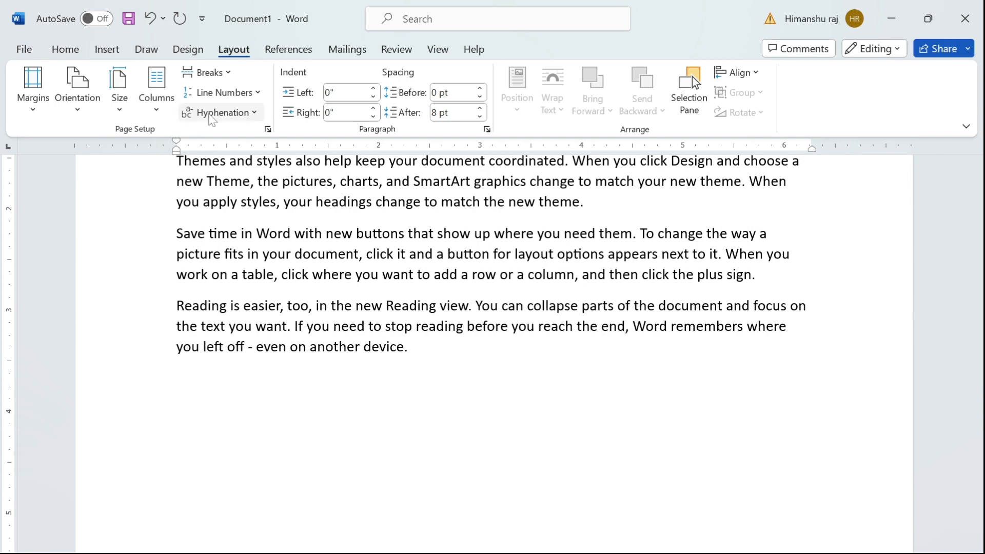
left_click(122, 119)
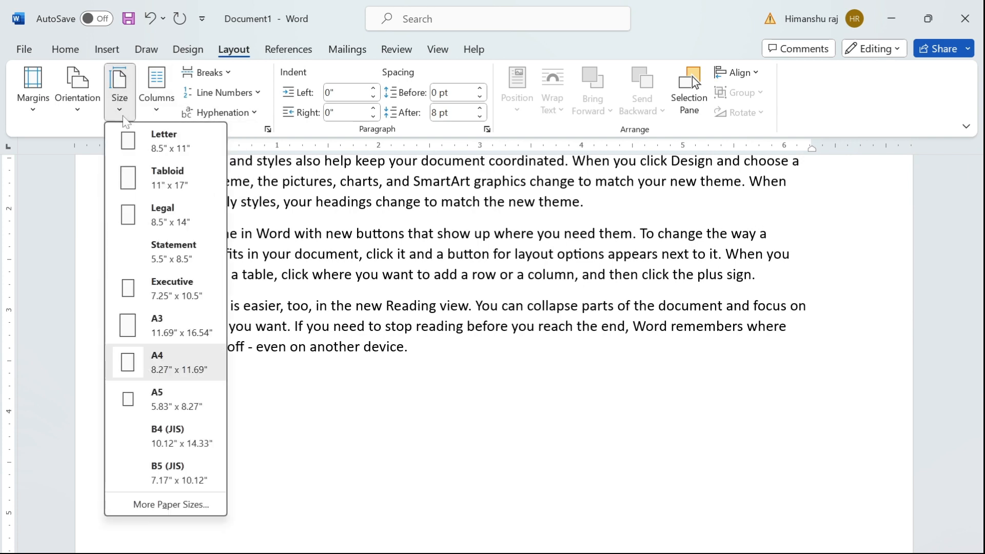
- Apply the one-column layout to the text, then switch it to two columns
left_click(159, 107)
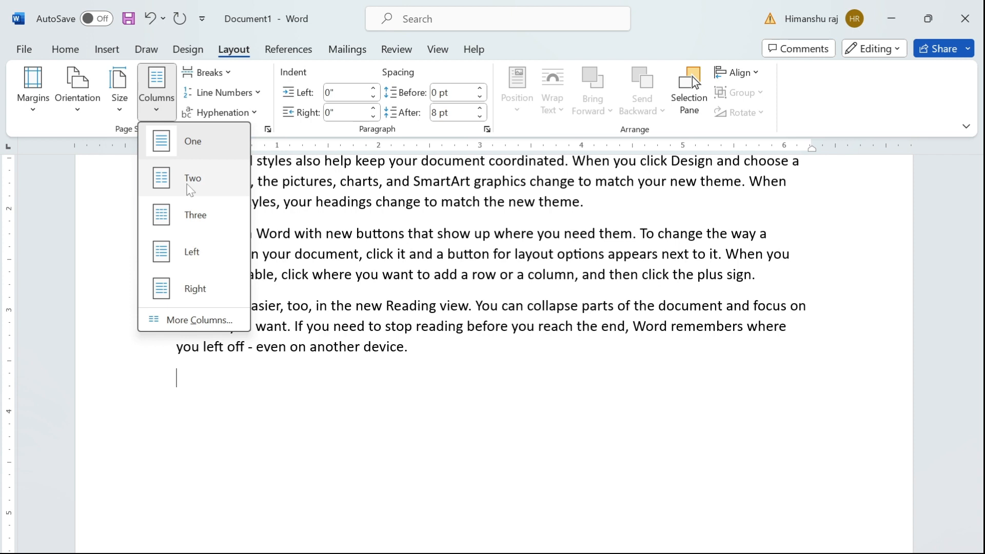
left_click(201, 148)
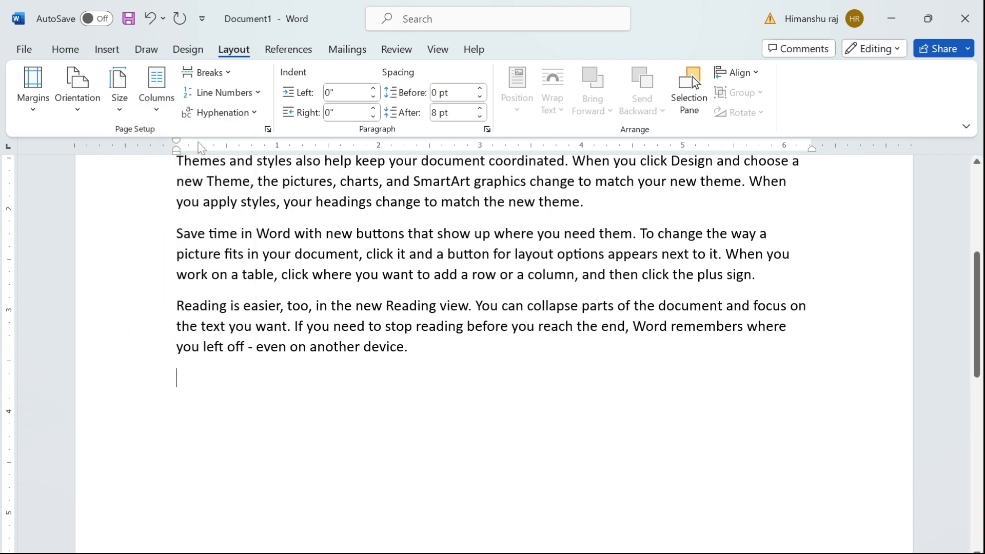
left_click(157, 92)
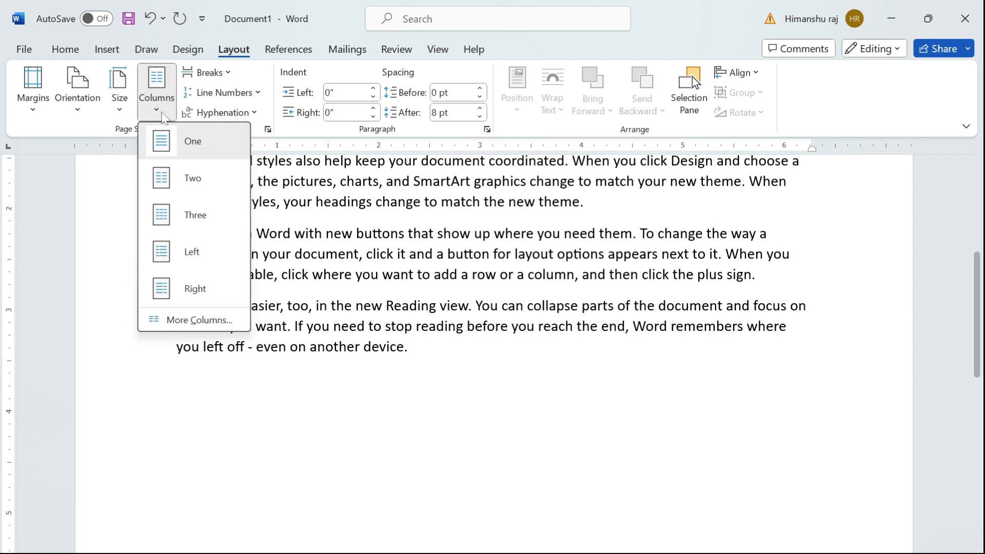
left_click(193, 178)
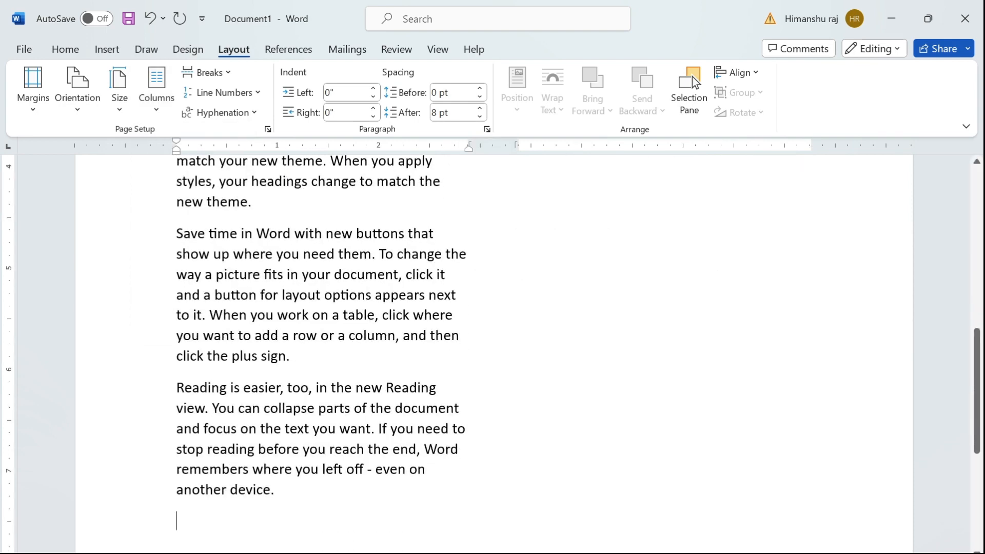
- Add blank paragraphs below the last text paragraph until the cursor moves into the second column
key("Return")
key("Return")
key("Return")
key("Return")
key("Return")
key("Return")
key("Return")
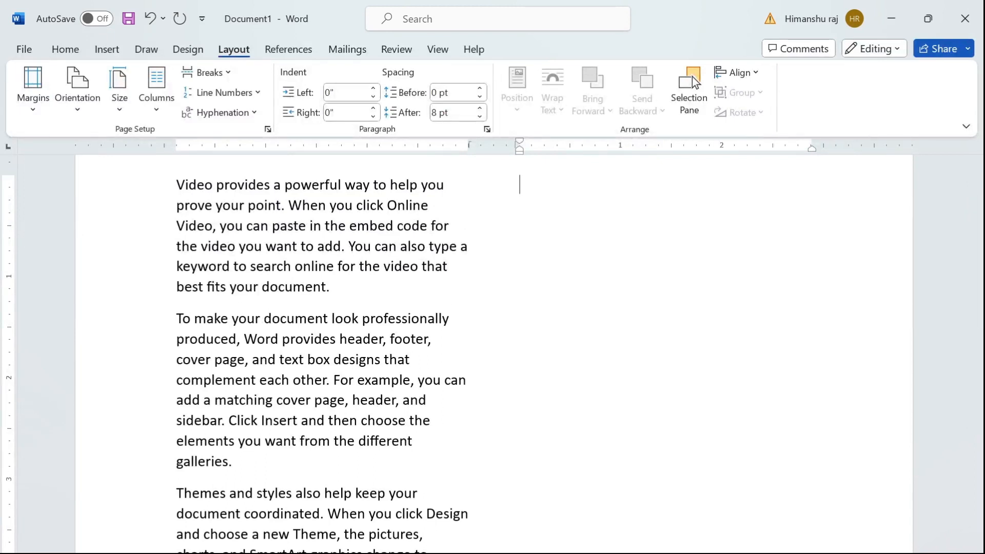
- Generate placeholder paragraphs in the second column with the =rand() function
type("=ar")
key("BackSpace")
key("BackSpace")
type("rand()")
key("Return")
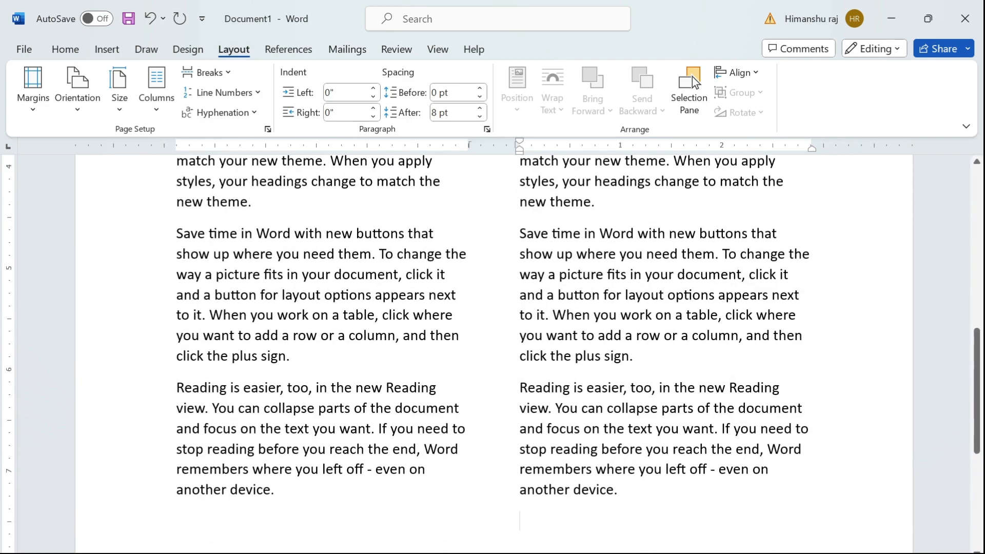
left_click_drag(976, 417, 979, 261)
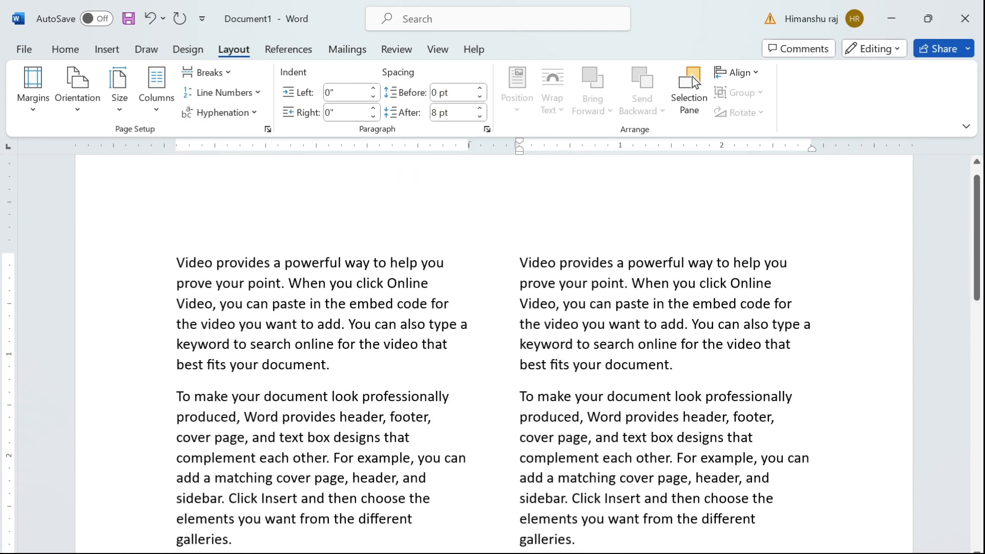
- Change the document text to a three-column layout and review it from the page start
left_click(159, 108)
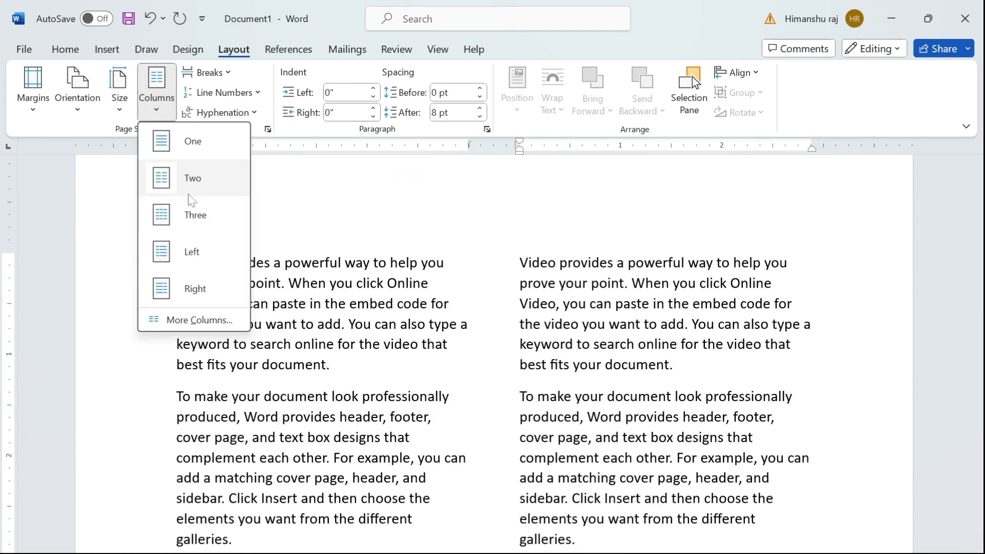
left_click(194, 216)
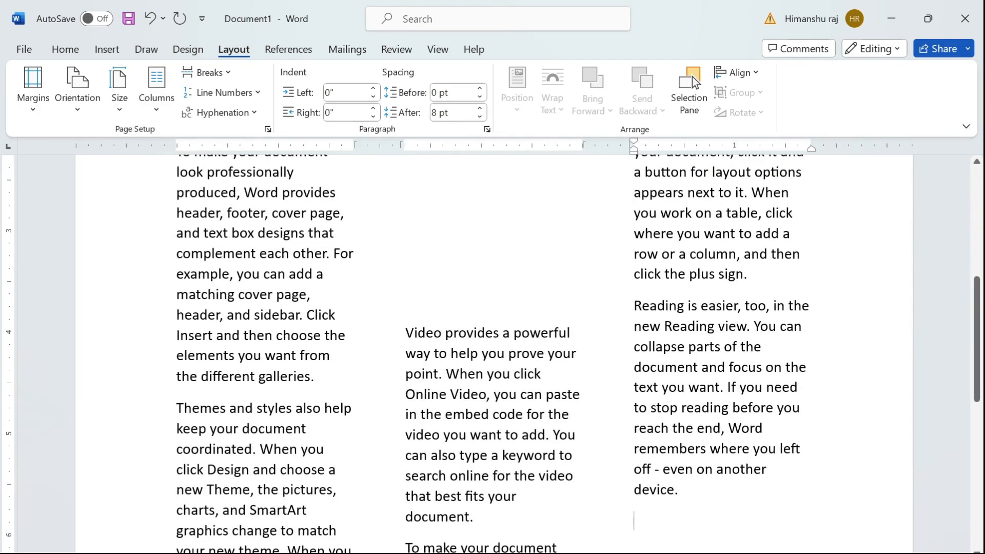
left_click_drag(978, 319, 963, 221)
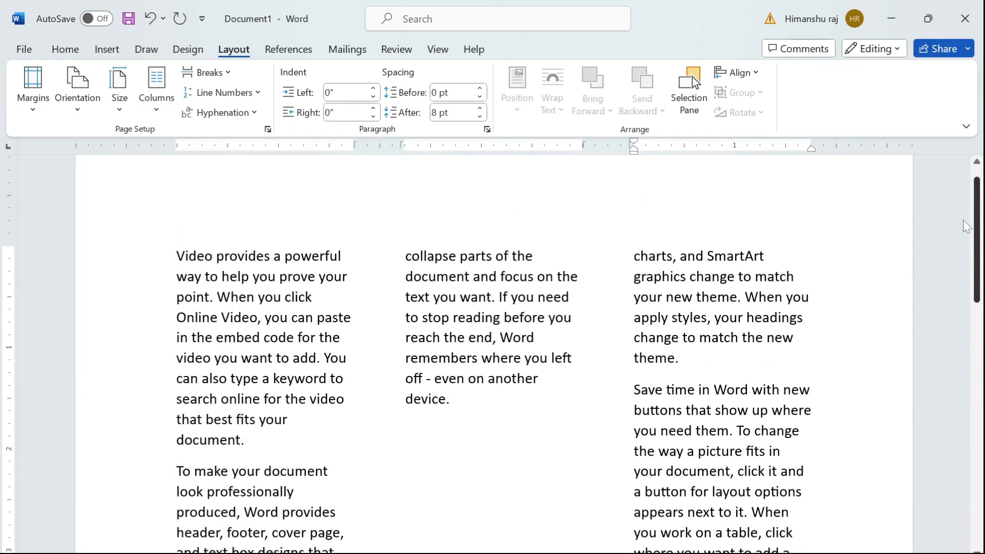
- Set the document text to a single-column layout and return to the first paragraph
left_click(158, 106)
left_click(190, 141)
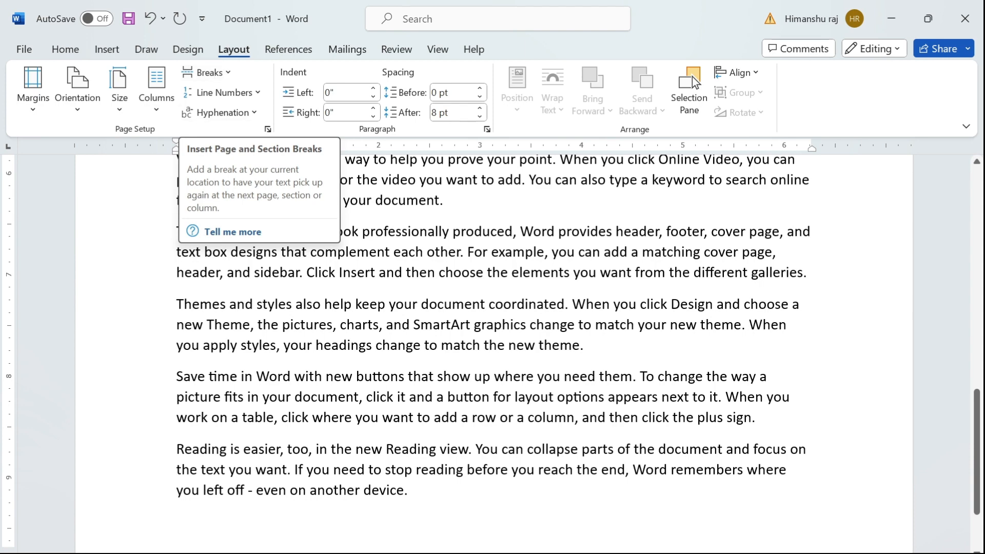
left_click_drag(978, 453, 979, 231)
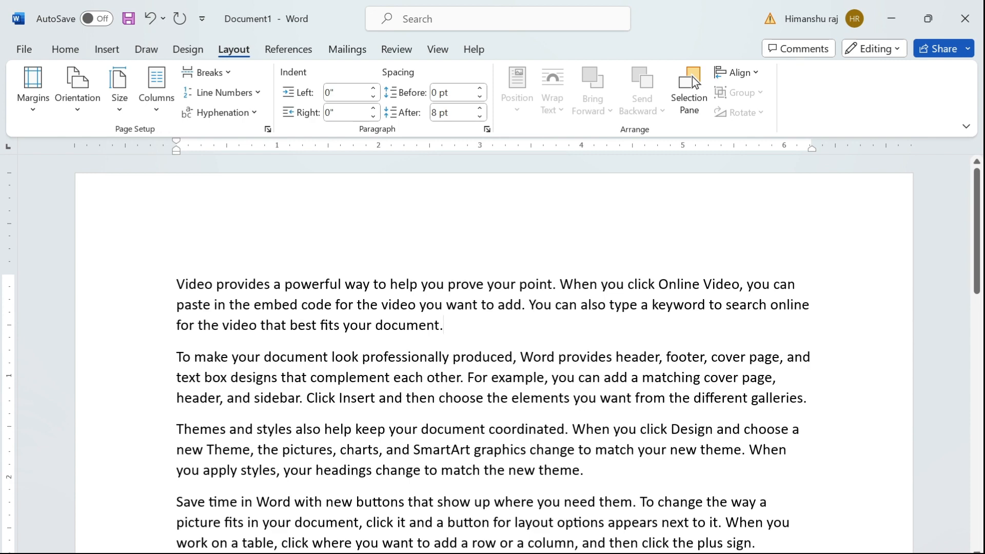
- Insert a page break after the first paragraph, check the split text, and undo the break
left_click(208, 72)
left_click(245, 132)
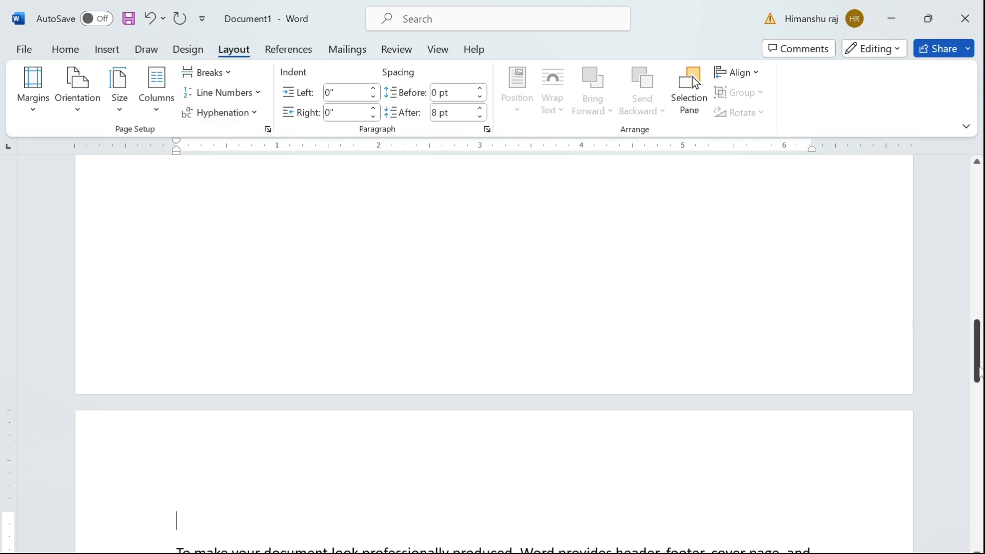
left_click_drag(980, 370, 980, 339)
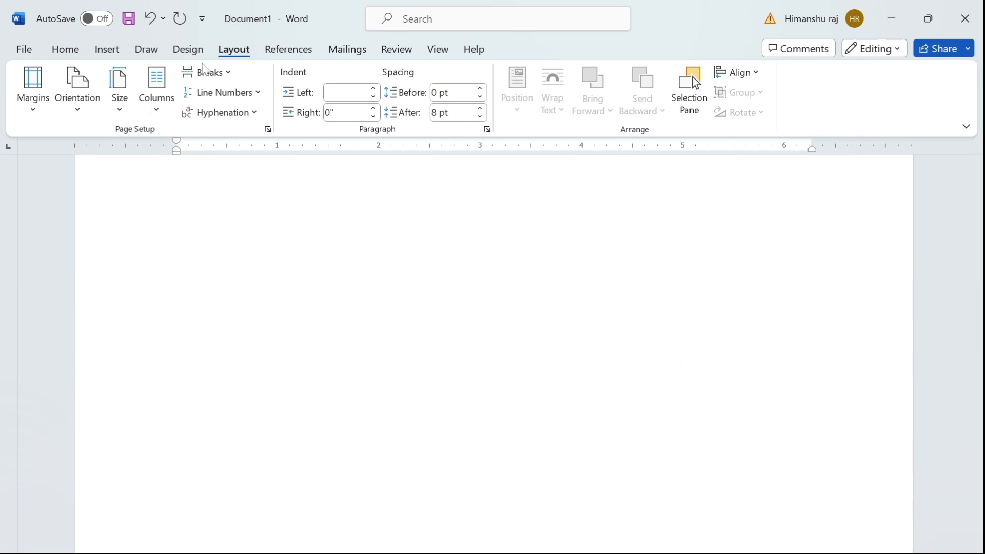
left_click(228, 74)
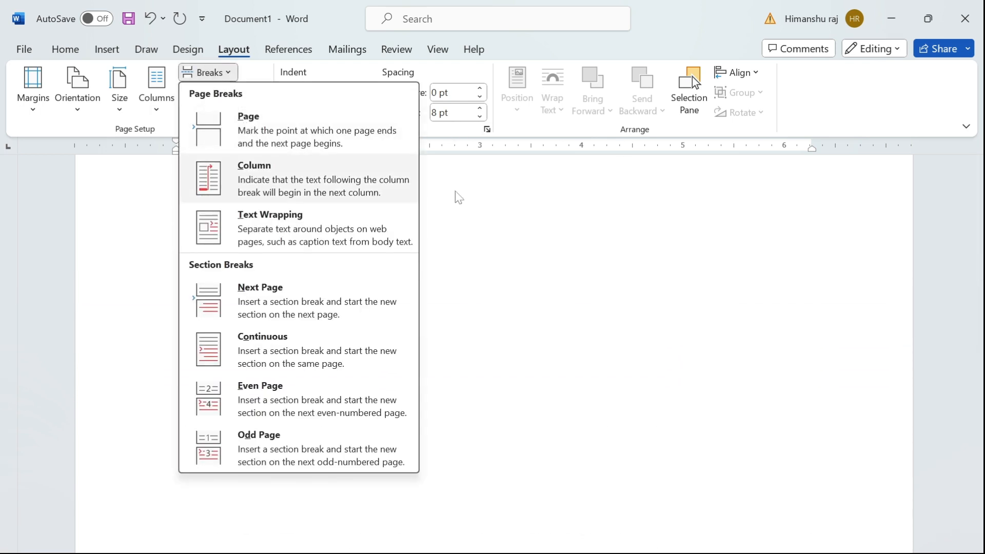
left_click(546, 237)
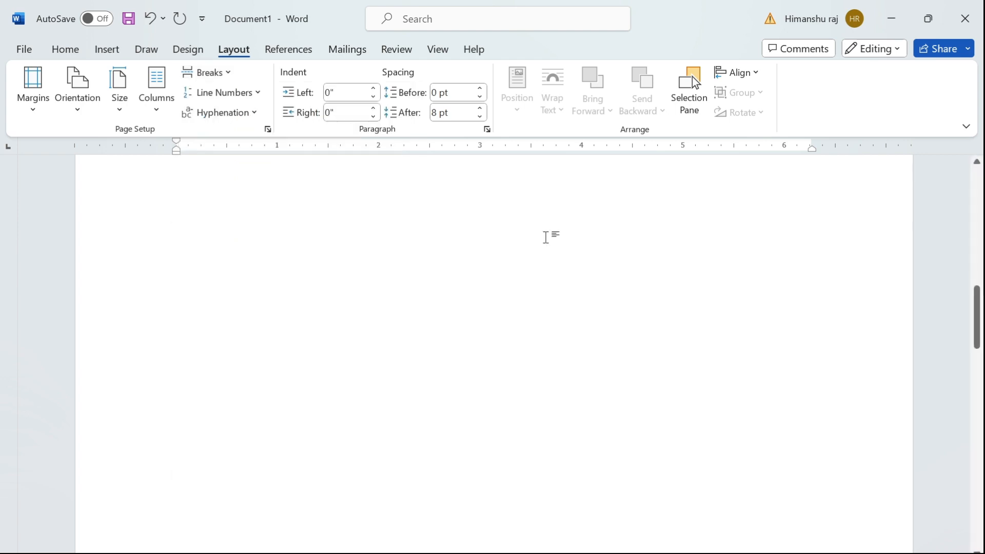
key("ctrl+z")
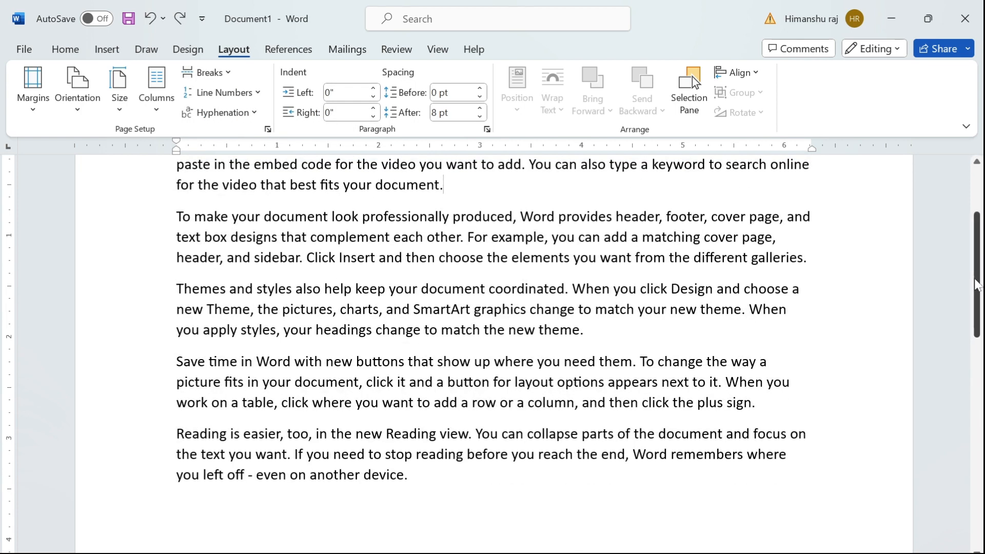
scroll(977, 214, "up", 3)
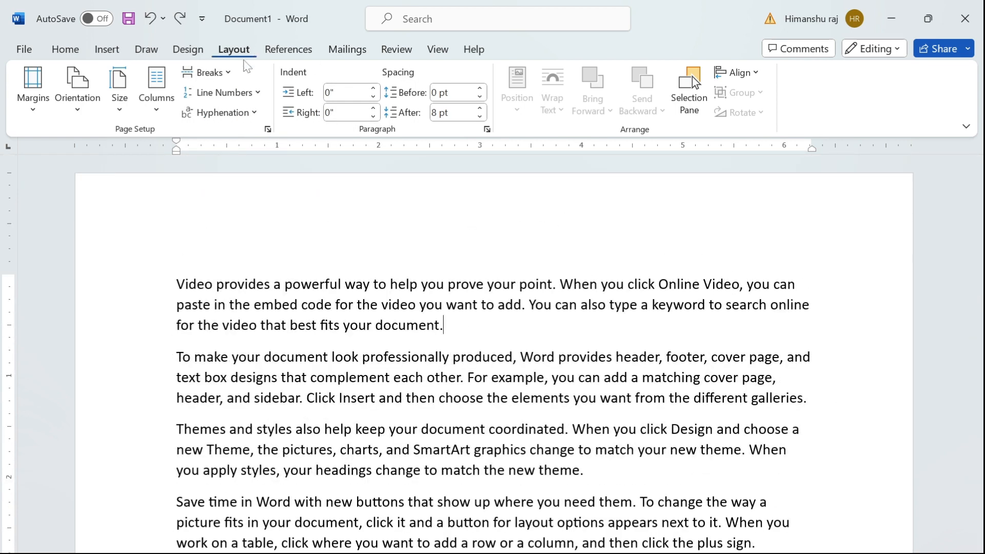
- Insert a column break after the first paragraph, check where the text continues, and undo the break
left_click(207, 72)
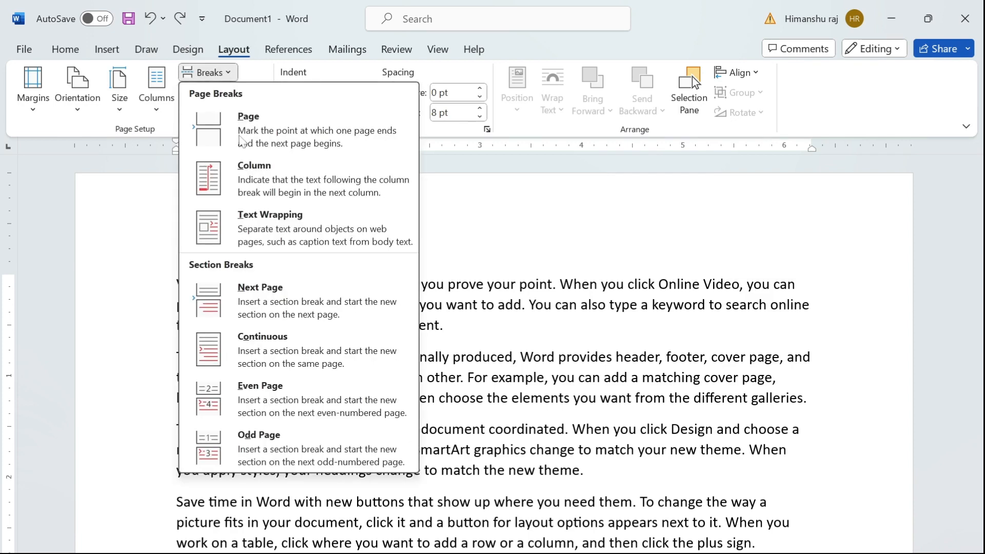
left_click(263, 191)
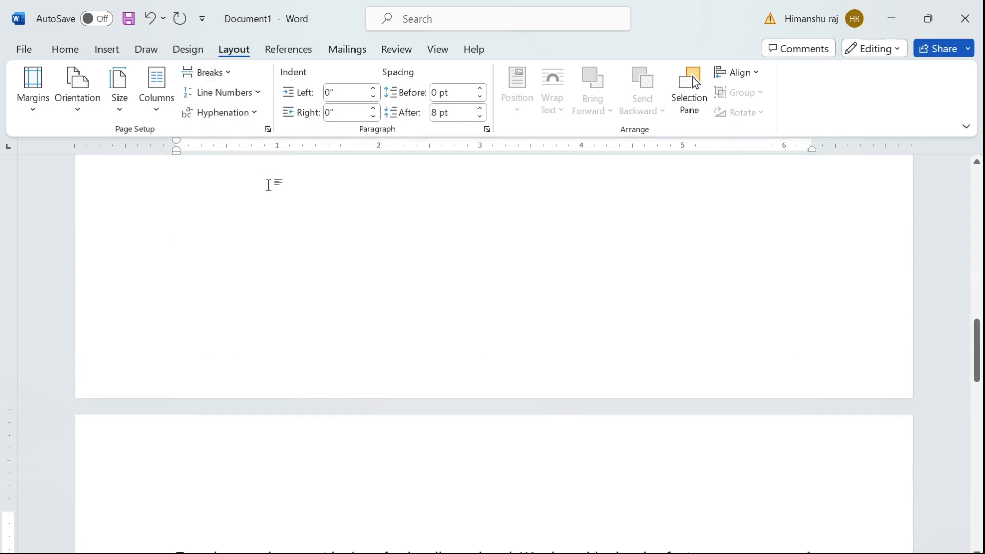
left_click_drag(978, 335, 977, 180)
key("ctrl+z")
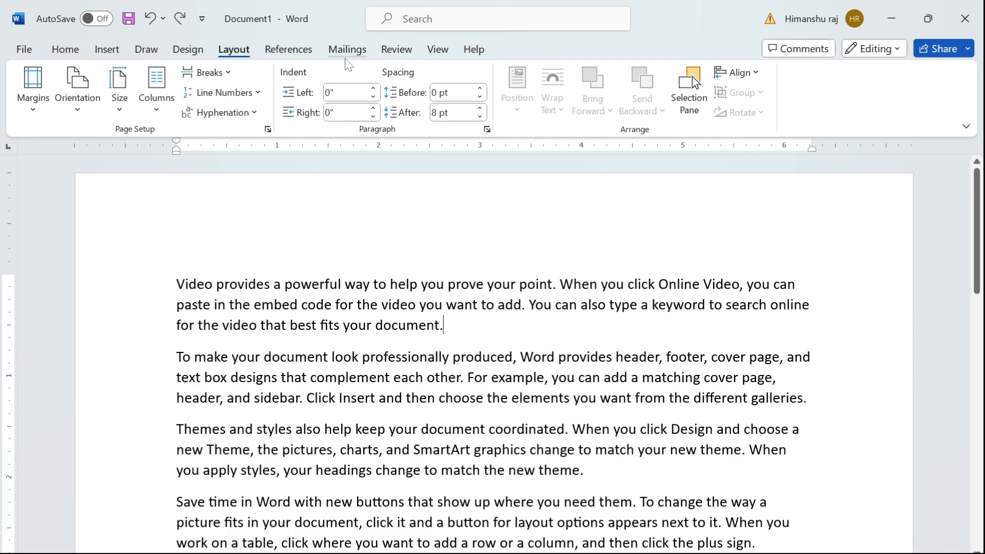
- Insert a text wrapping break after the first paragraph and undo it
left_click(212, 73)
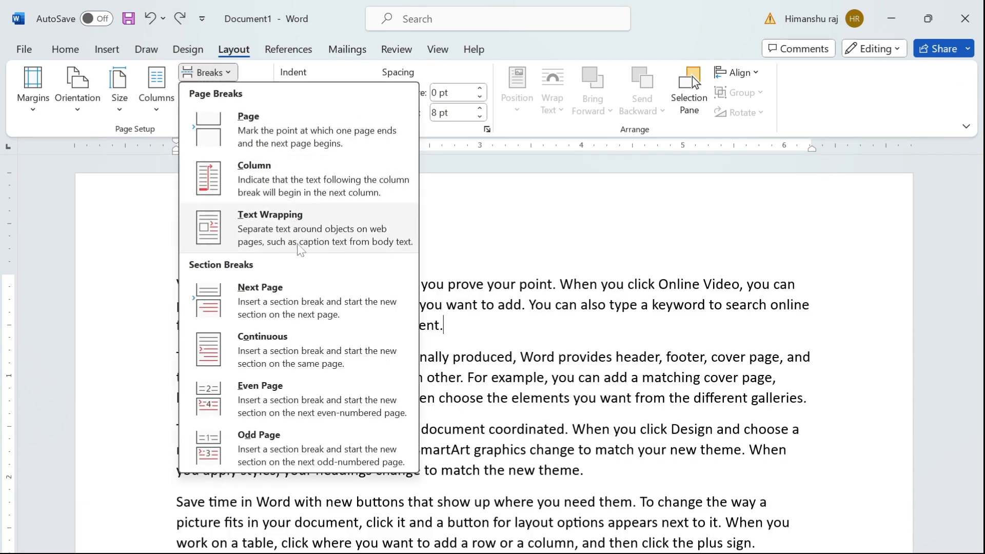
left_click(275, 226)
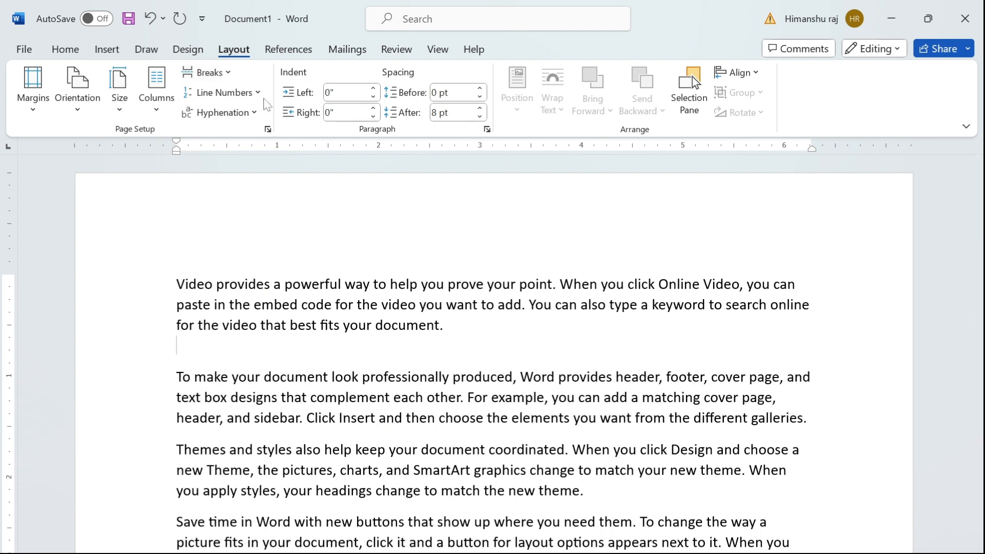
left_click(240, 95)
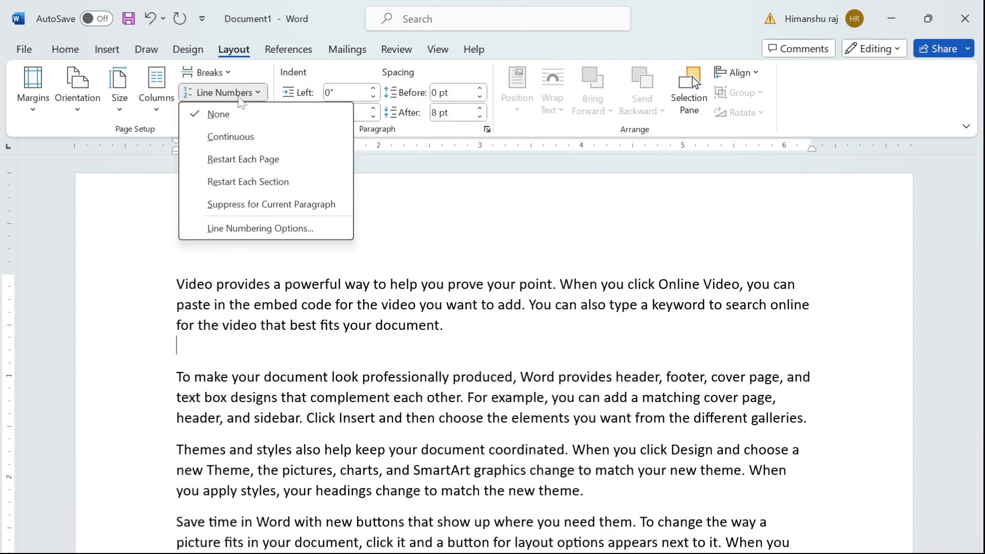
left_click(439, 257)
key("ctrl+z")
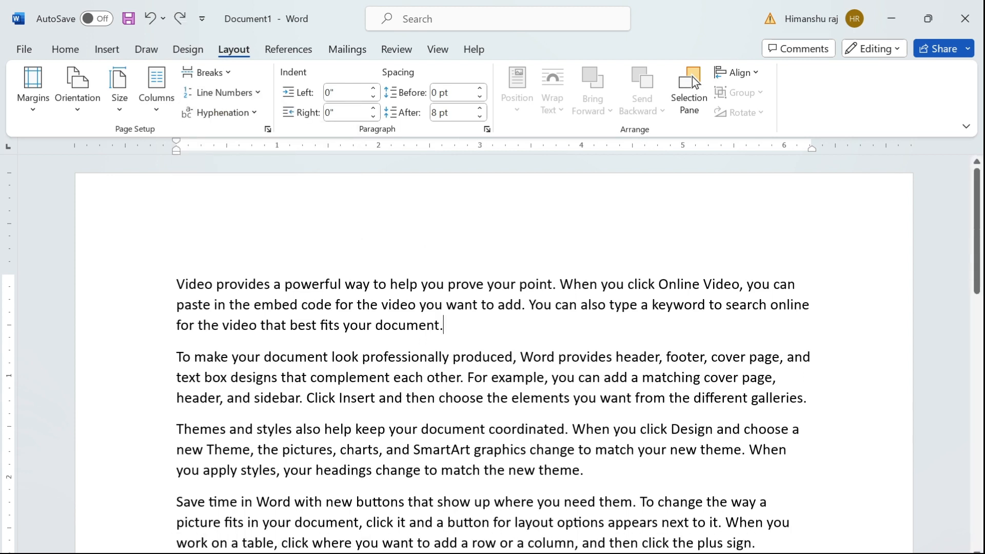
- Turn on continuous line numbering for the document and switch it to Restart Each Page
left_click(220, 92)
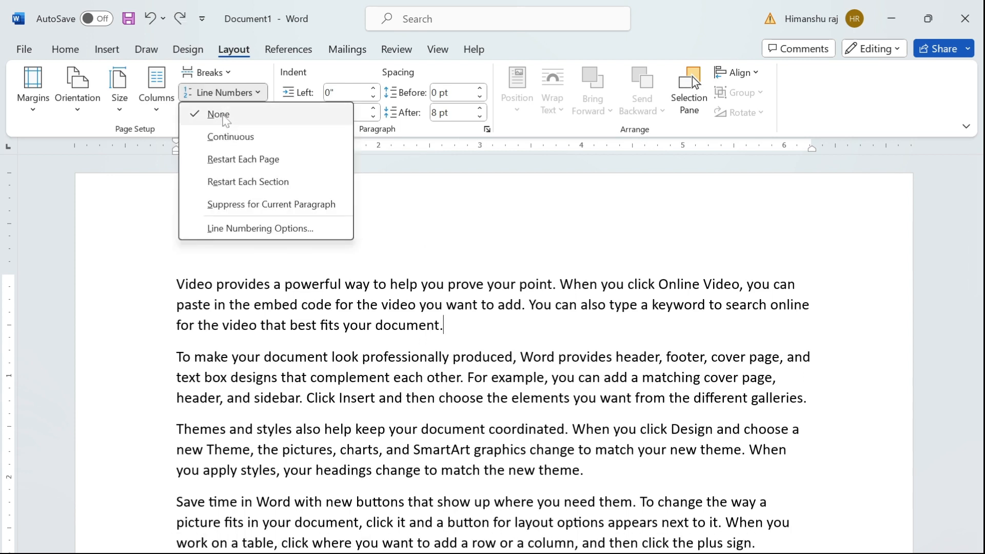
left_click(221, 135)
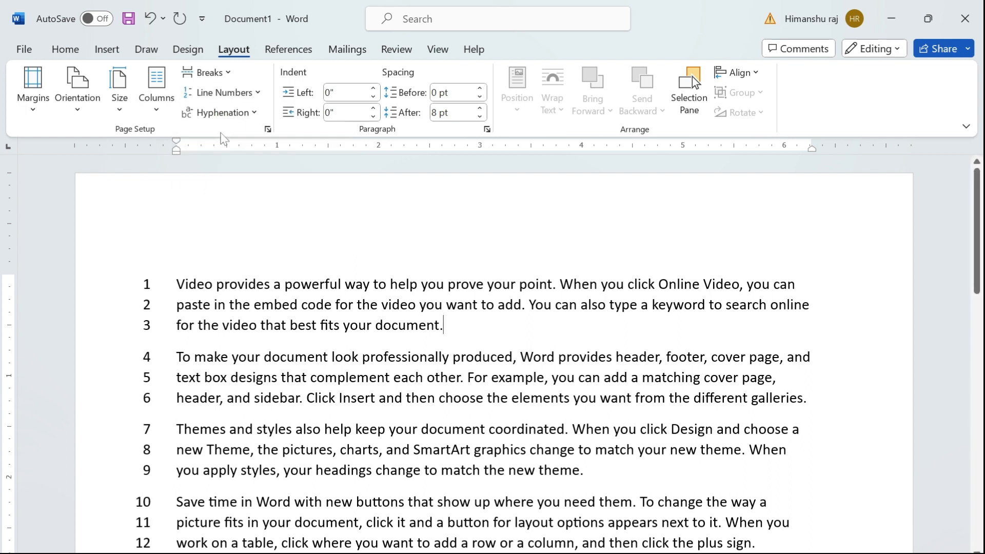
left_click(237, 94)
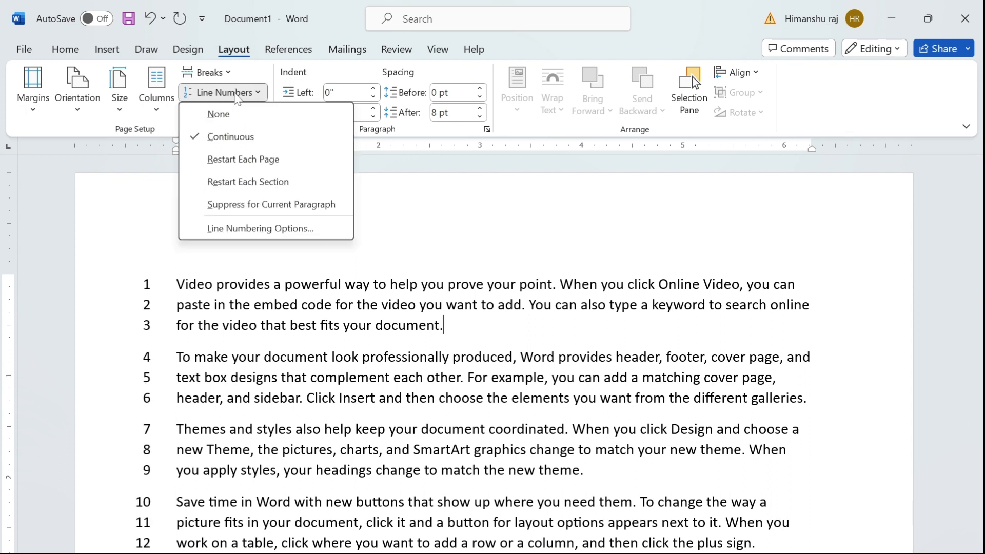
left_click(225, 160)
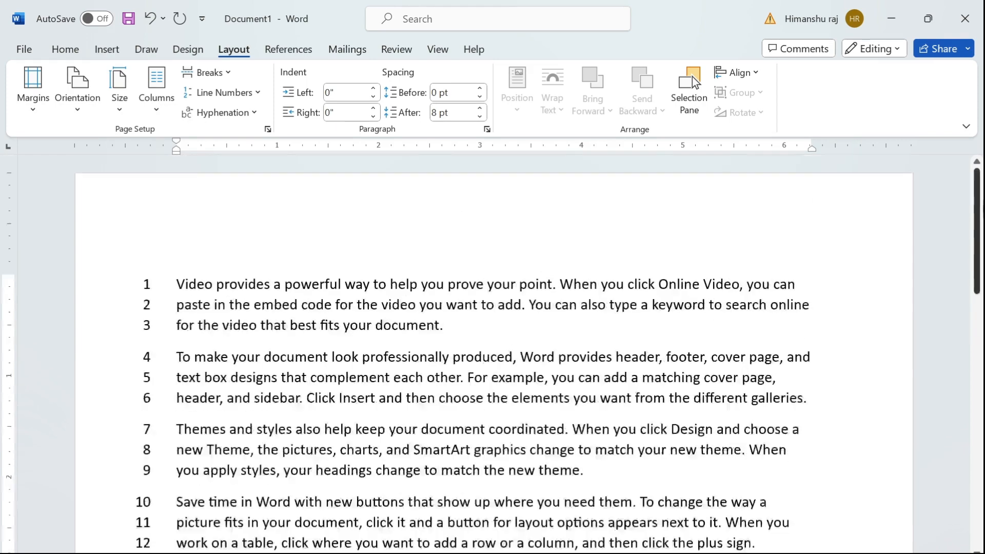
- Extend the document onto a new page after its last line and check the line numbering on both pages
left_click_drag(981, 269, 980, 532)
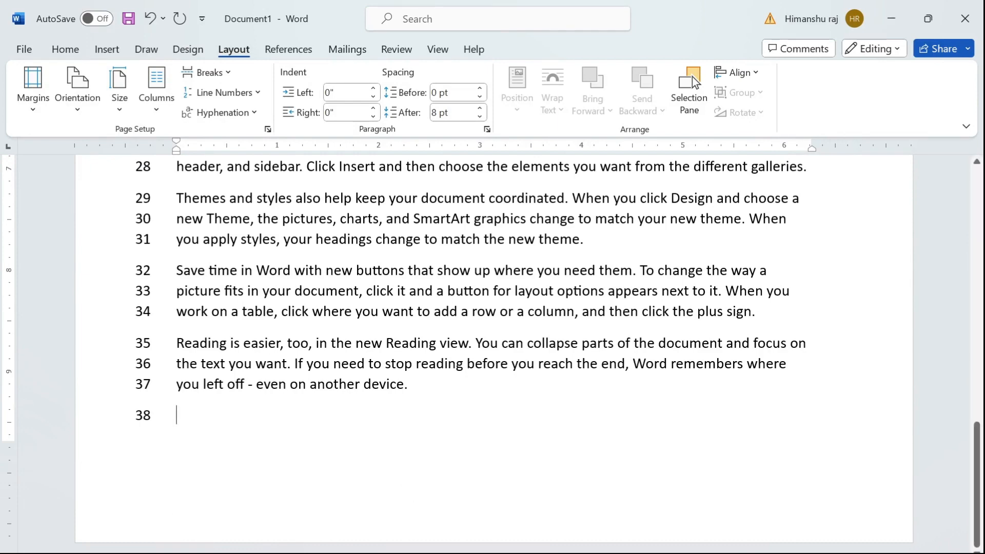
key("ctrl+Return")
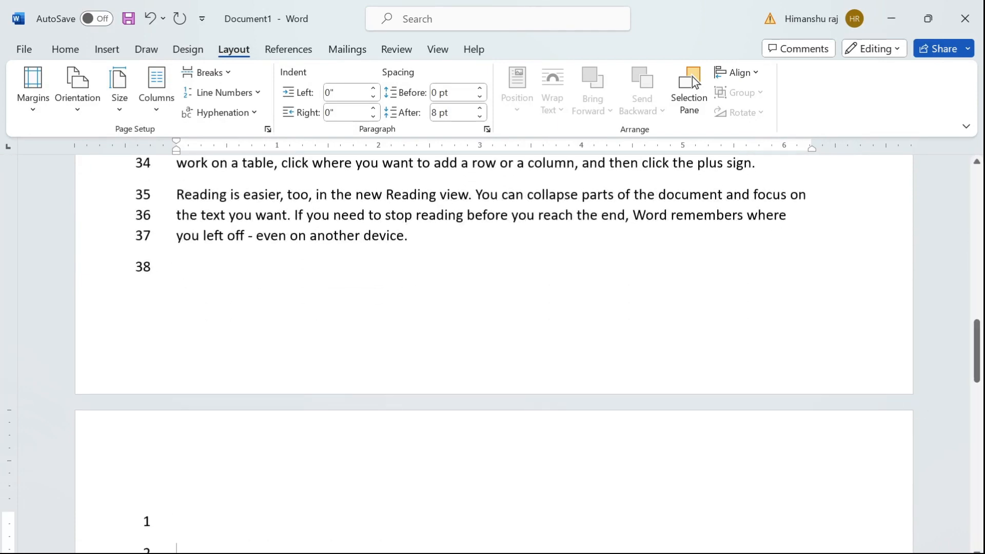
left_click_drag(979, 354, 978, 230)
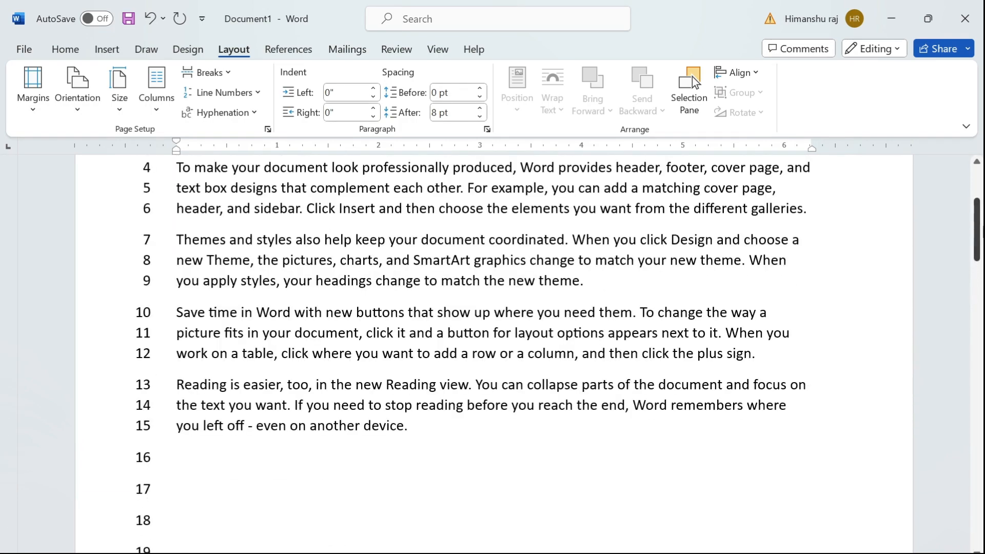
- Undo the page extension and the line numbering changes
key("ctrl+z")
key("ctrl+z")
key("ctrl+z")
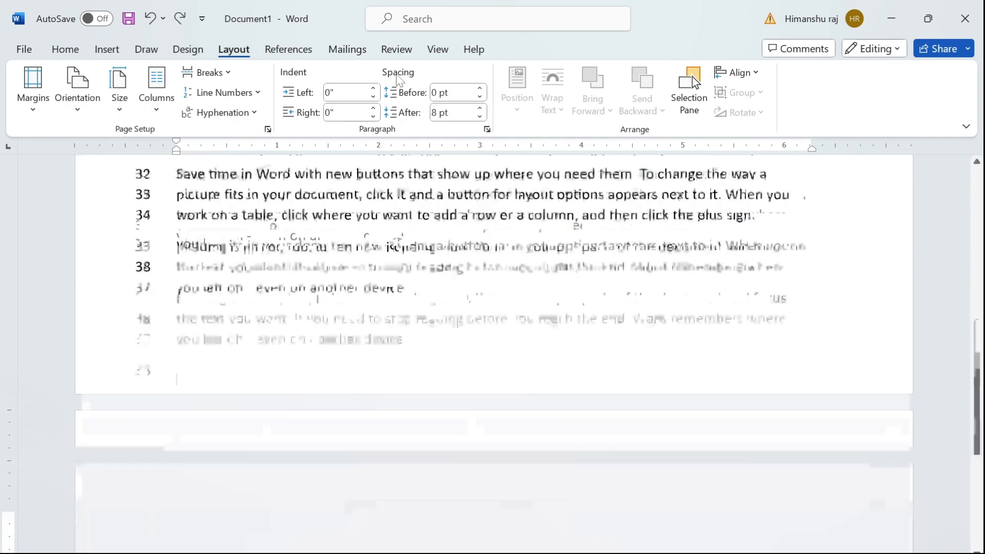
key("ctrl+z")
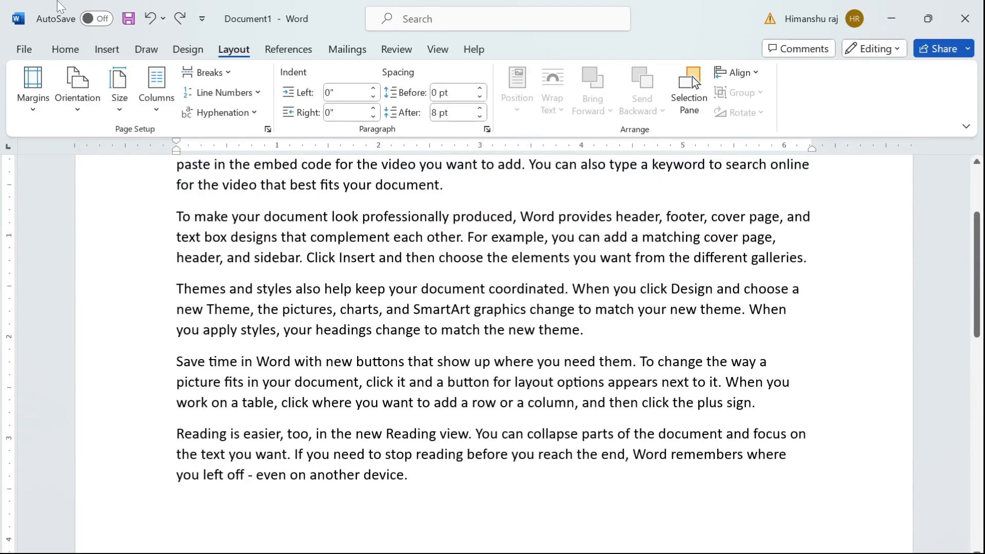
- Set the first paragraph's left indent to -0.5"
left_click(374, 88)
left_click(374, 97)
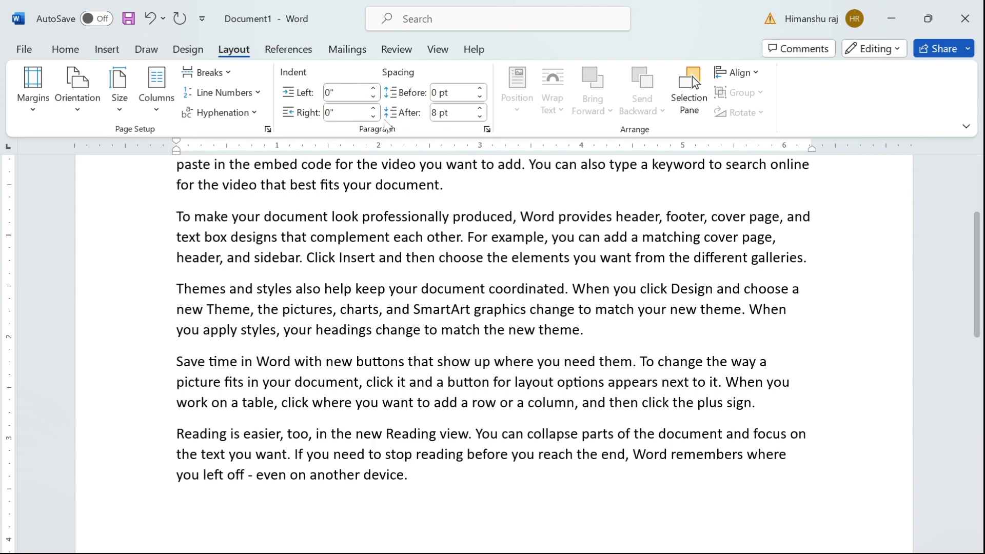
left_click(373, 98)
left_click(374, 101)
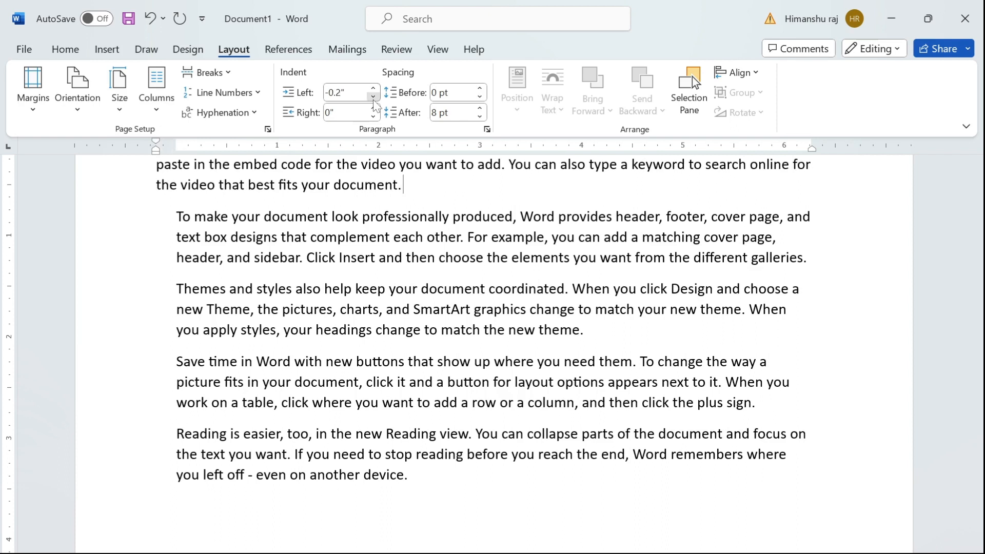
left_click(374, 101)
left_click(374, 101)
left_click(373, 101)
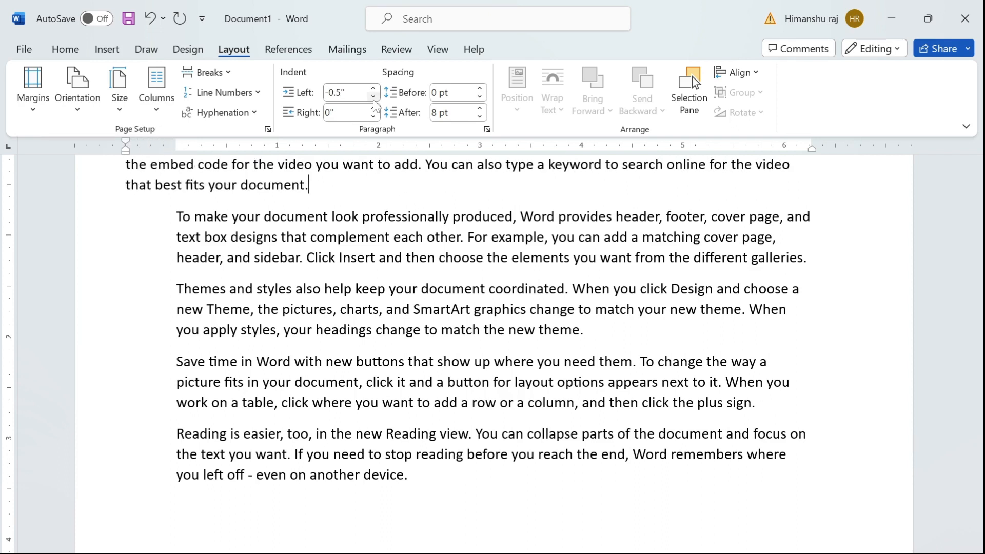
- Increase the first paragraph's left indent to 0.6"
left_click(374, 88)
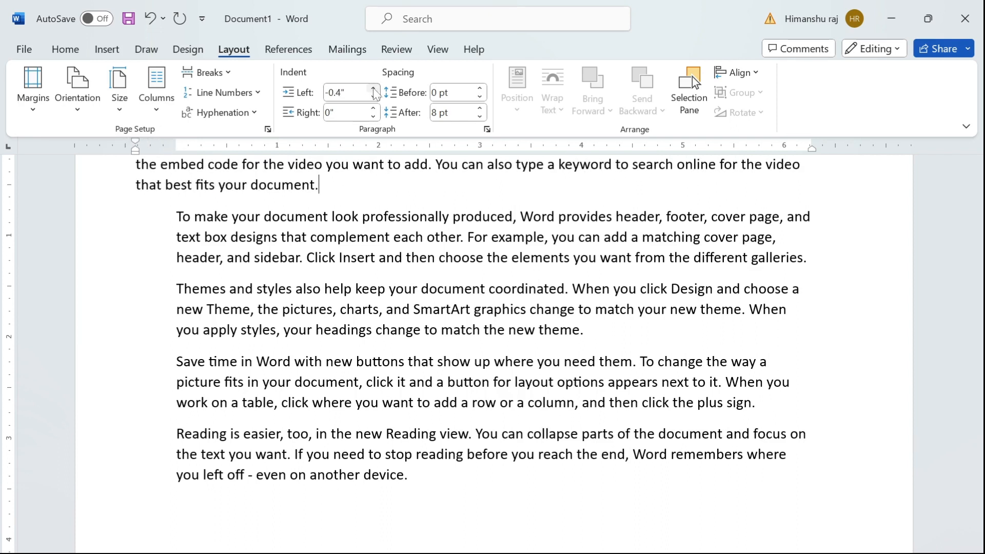
left_click(374, 88)
left_click(374, 89)
left_click(373, 88)
left_click(374, 88)
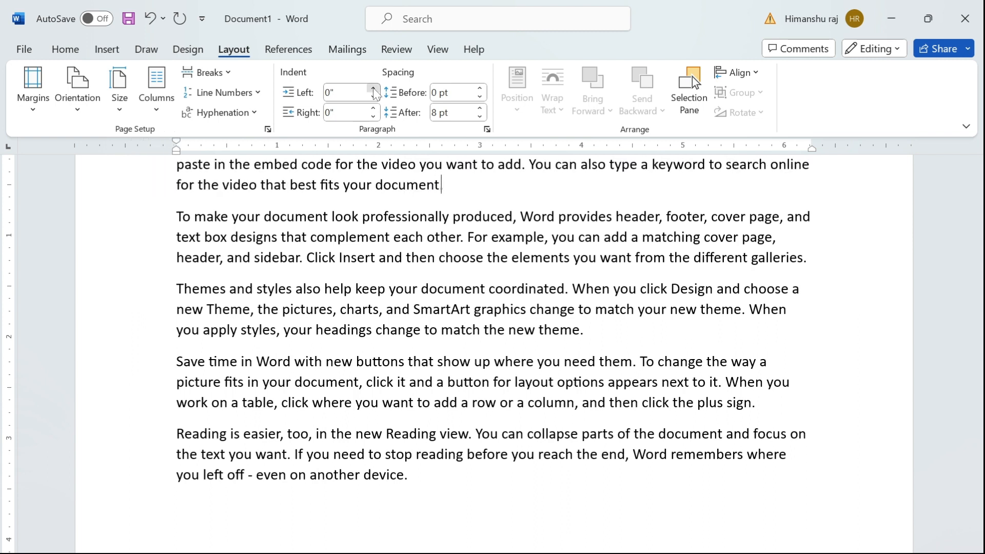
left_click(374, 88)
left_click(374, 88)
left_click(373, 88)
left_click(374, 88)
left_click(374, 88)
left_click(374, 88)
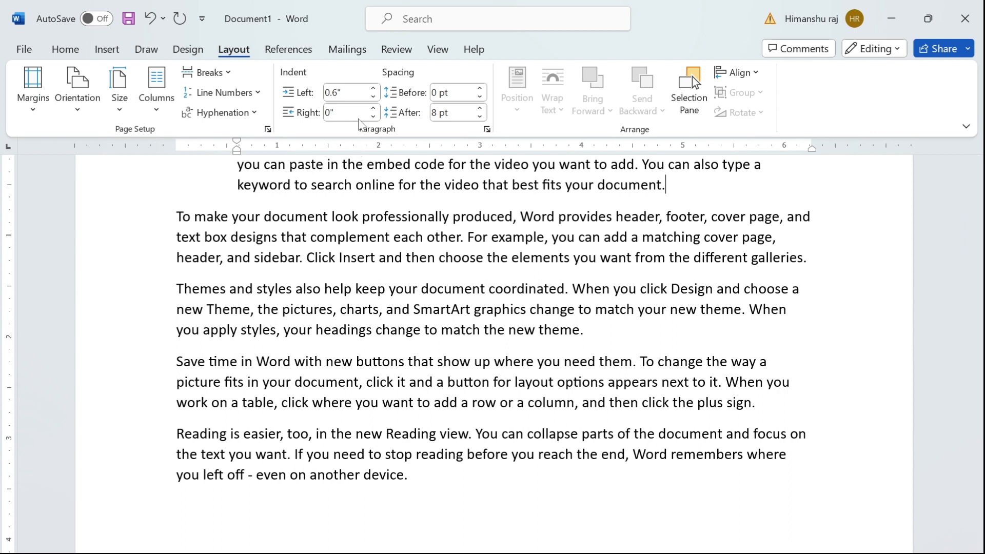
- Undo the left indent increases on the first paragraph until its indent is back at 0"
key("ctrl+z")
key("ctrl+z")
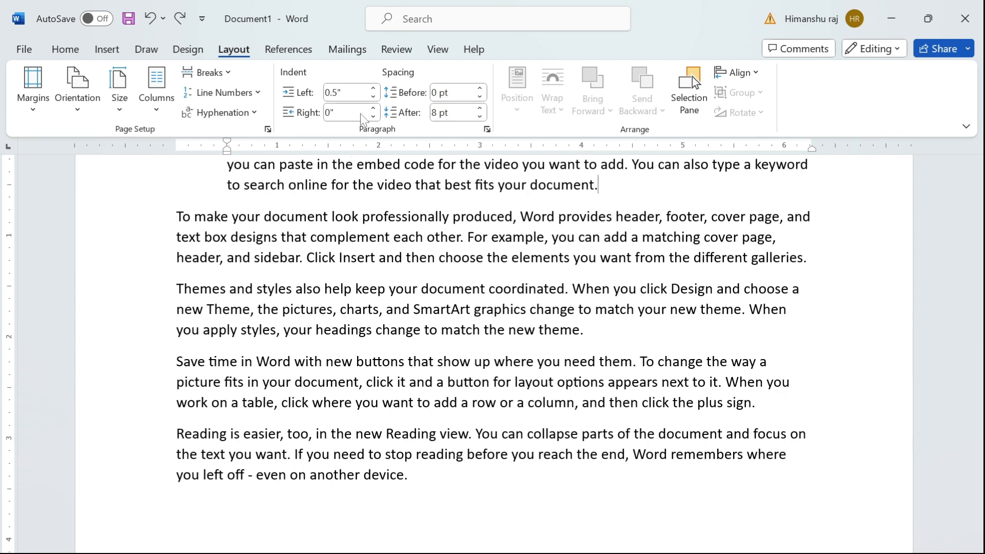
key("ctrl+z")
key("ctrl+z")
key("ctrl+z")
key("ctrl+z")
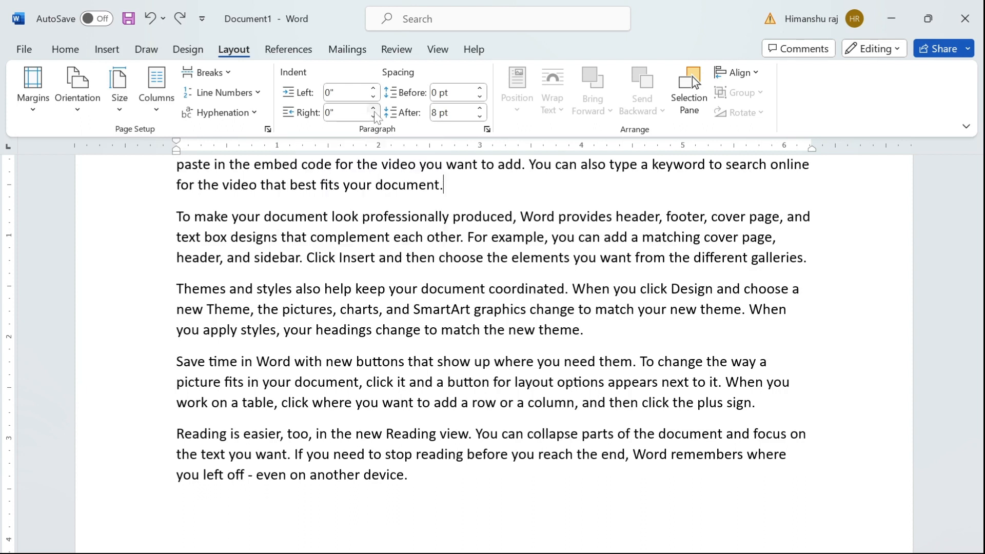
- Increase the first paragraph's right indent to 3.3"
left_click(375, 110)
left_click(375, 110)
left_click(375, 110)
left_click(375, 110)
left_click(375, 109)
left_click(374, 109)
left_click(374, 109)
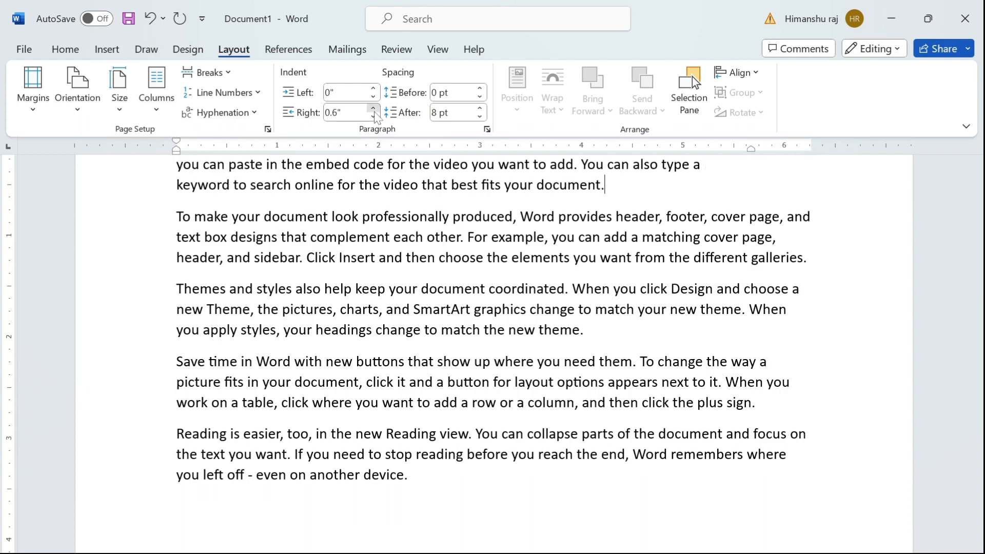
left_click(374, 109)
left_click(373, 108)
left_click(374, 108)
left_click(374, 109)
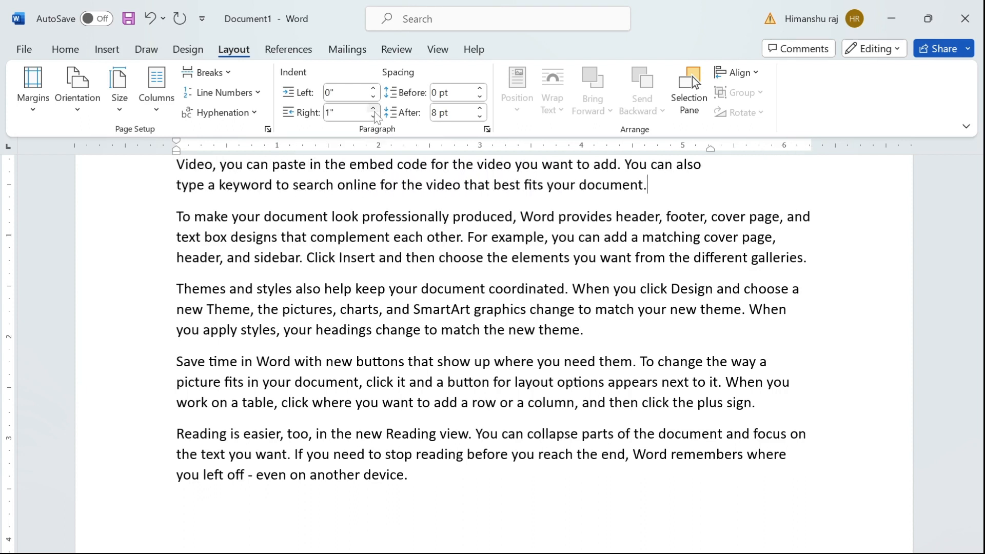
left_click(374, 109)
left_click(374, 109)
left_click(374, 109)
left_click(374, 110)
left_click(374, 109)
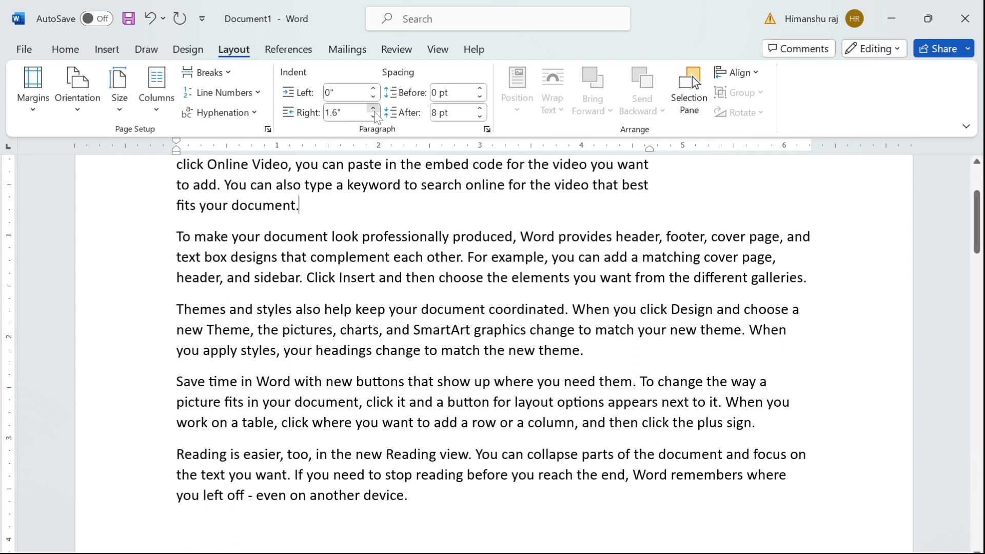
left_click(374, 110)
left_click(374, 109)
left_click(374, 109)
left_click(374, 109)
left_click(374, 109)
left_click(374, 109)
left_click(374, 109)
left_click(374, 109)
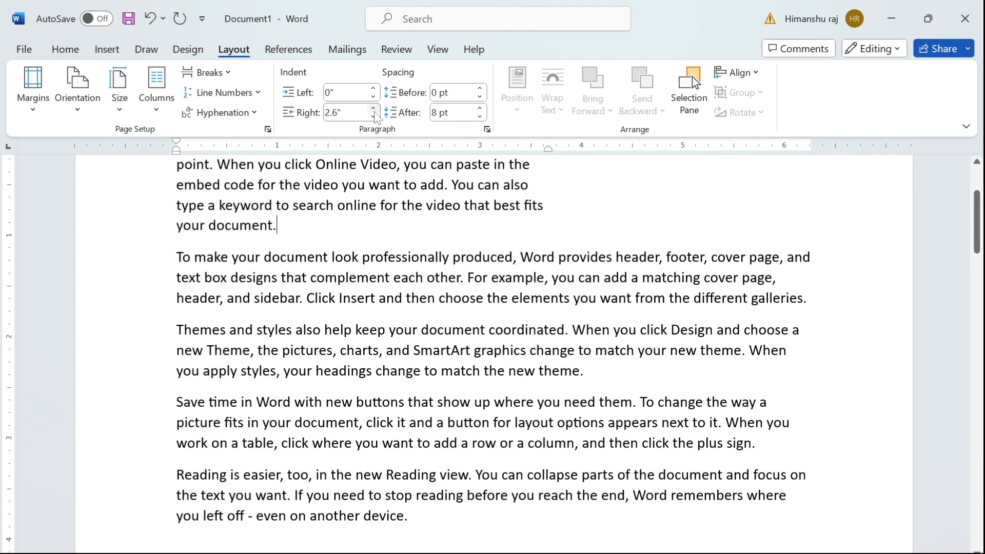
left_click(373, 110)
left_click(374, 109)
left_click(374, 109)
left_click(374, 109)
left_click(374, 109)
left_click(374, 109)
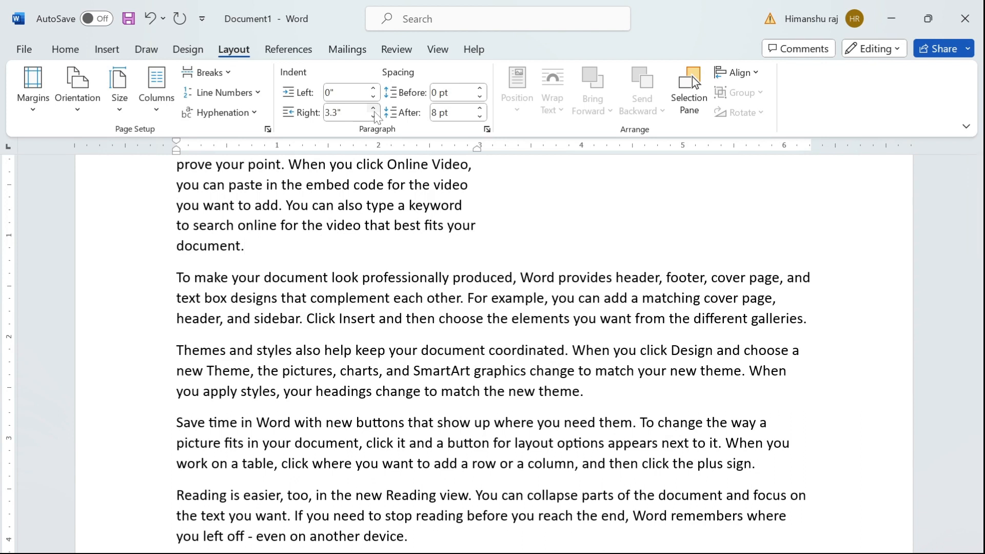
- Reduce the first paragraph's right indent to 0"
left_click(373, 116)
left_click(373, 116)
left_click(372, 116)
left_click(373, 116)
left_click(373, 116)
left_click(374, 117)
left_click(374, 116)
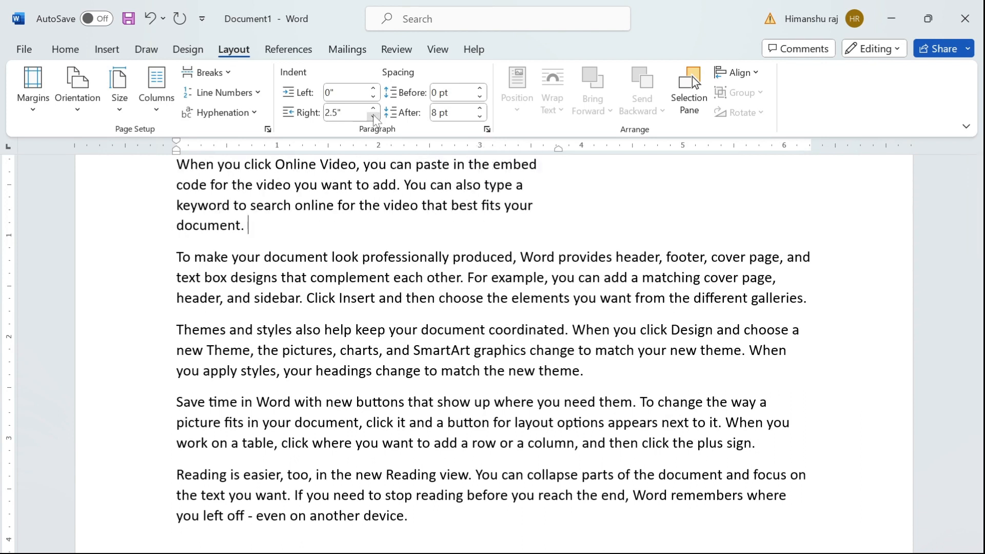
left_click(373, 116)
left_click(374, 116)
left_click(374, 116)
left_click(374, 116)
left_click(374, 117)
left_click(373, 117)
left_click(374, 117)
left_click(374, 117)
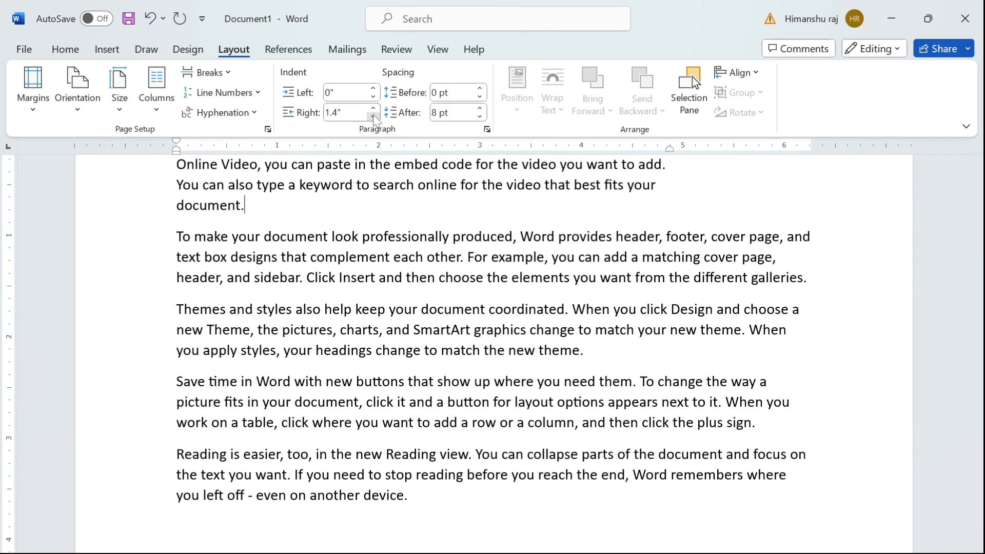
left_click(374, 117)
left_click(374, 117)
left_click(374, 117)
left_click(374, 117)
left_click(374, 117)
left_click(374, 117)
left_click(373, 117)
left_click(374, 117)
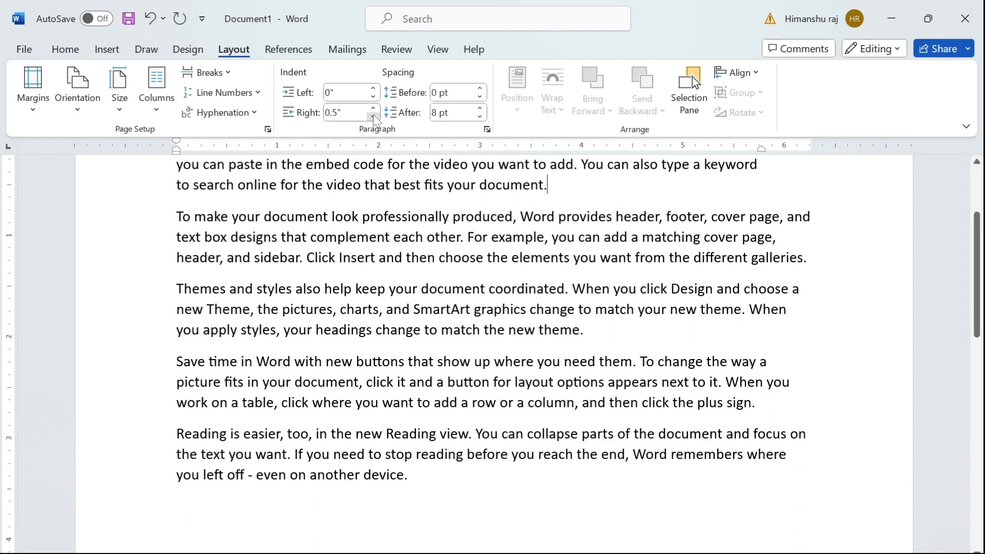
left_click(374, 117)
left_click(374, 117)
left_click(374, 116)
left_click(374, 117)
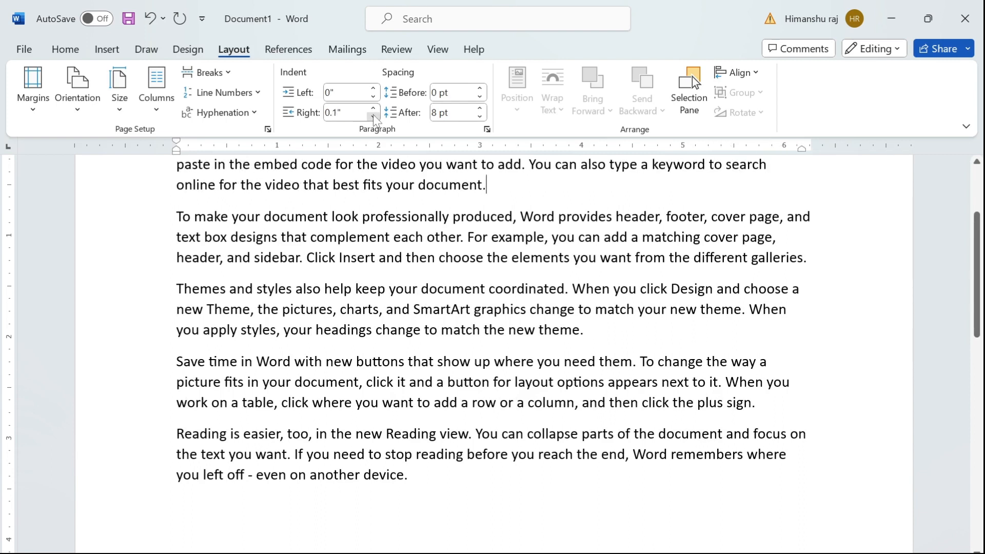
left_click(373, 117)
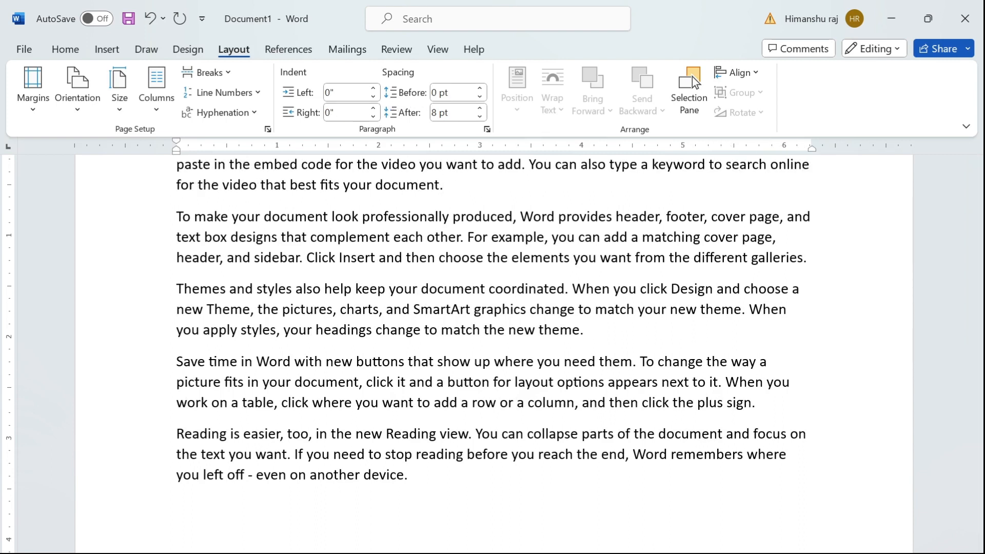
- Increase the spacing before the first paragraph to 84 pt
left_click(482, 99)
left_click(480, 89)
left_click(481, 88)
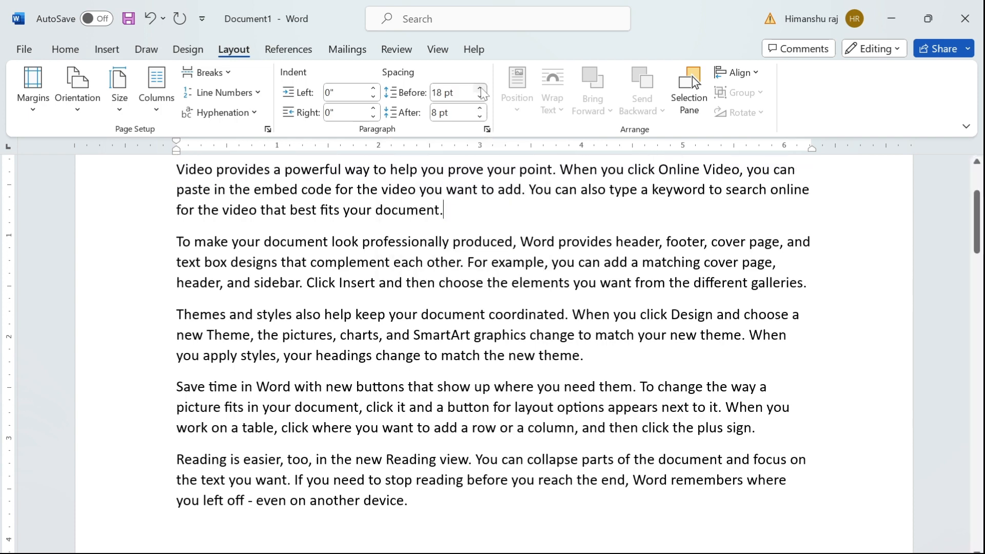
left_click(481, 88)
left_click(480, 89)
left_click(481, 89)
left_click(481, 88)
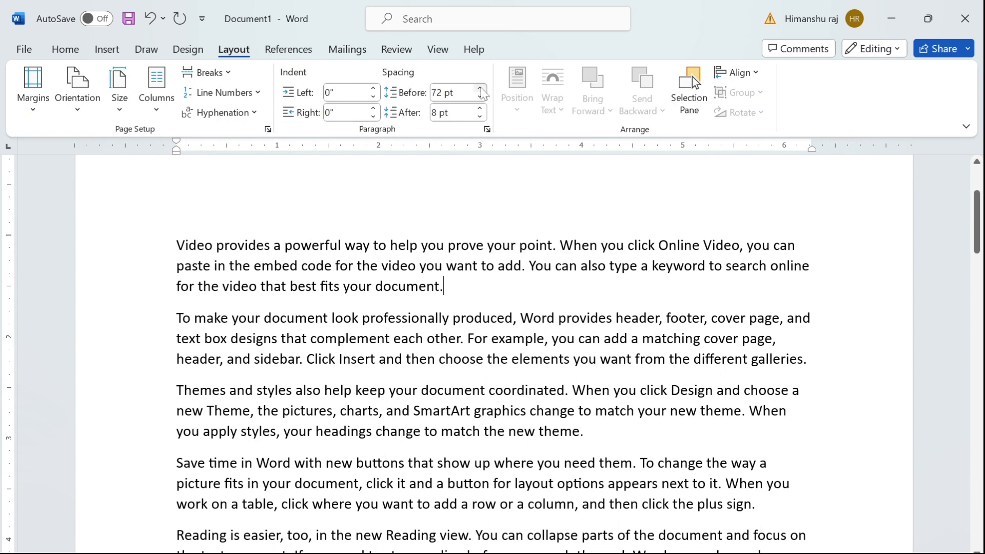
left_click(480, 89)
- Lower the spacing after the first paragraph to Auto, and raise it to 60 pt
left_click(481, 116)
left_click(481, 117)
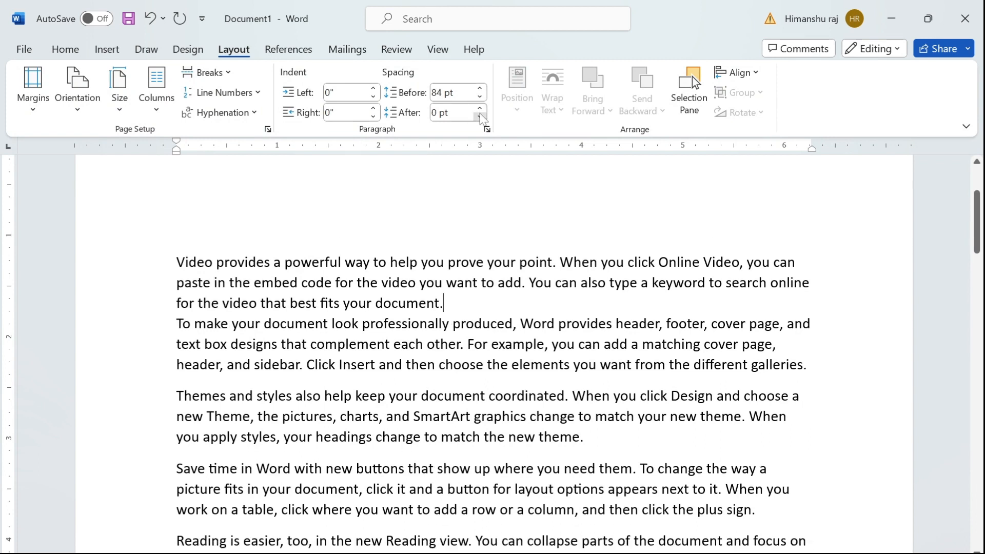
left_click(481, 117)
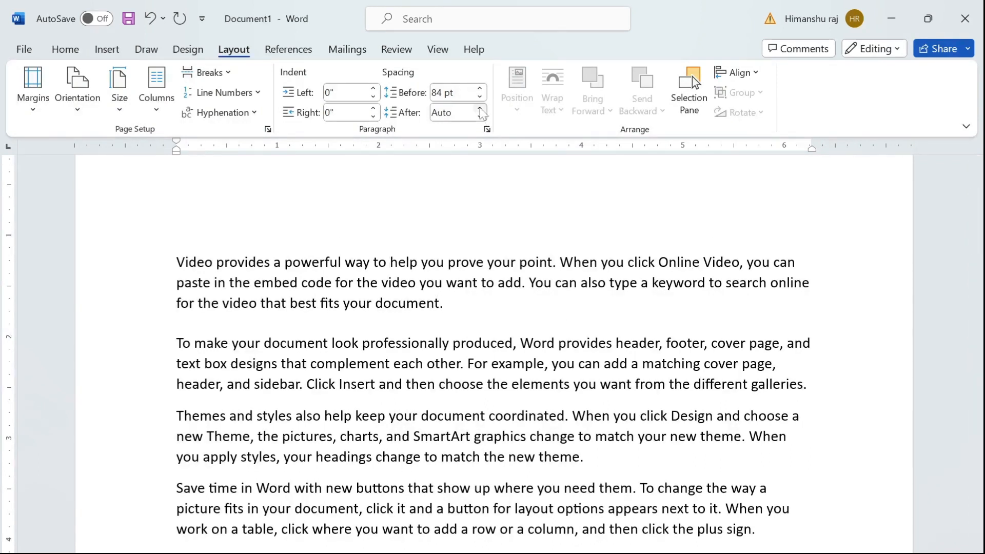
left_click(481, 109)
left_click(480, 109)
left_click(480, 109)
left_click(481, 109)
left_click(481, 109)
left_click(480, 108)
left_click(481, 109)
left_click(481, 109)
left_click(481, 108)
left_click(481, 109)
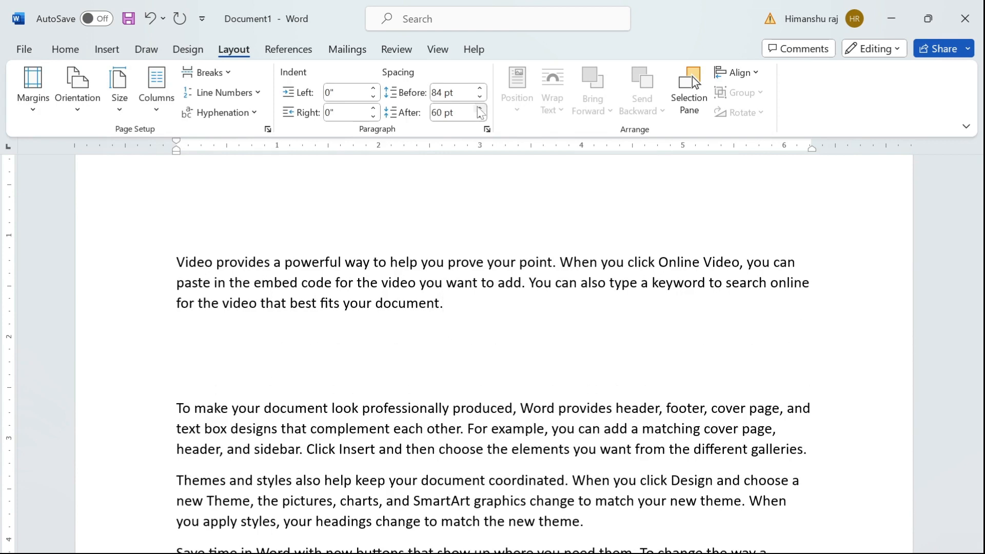
- Undo the first paragraph's spacing changes until it is back at 0 pt before and 8 pt after
key("ctrl+z")
key("ctrl+z")
key("ctrl+z")
key("ctrl+z")
key("ctrl+z")
key("ctrl+z")
key("ctrl+z")
key("ctrl+z")
key("ctrl+z")
key("ctrl+z")
key("ctrl+z")
key("ctrl+z")
key("ctrl+z")
key("ctrl+z")
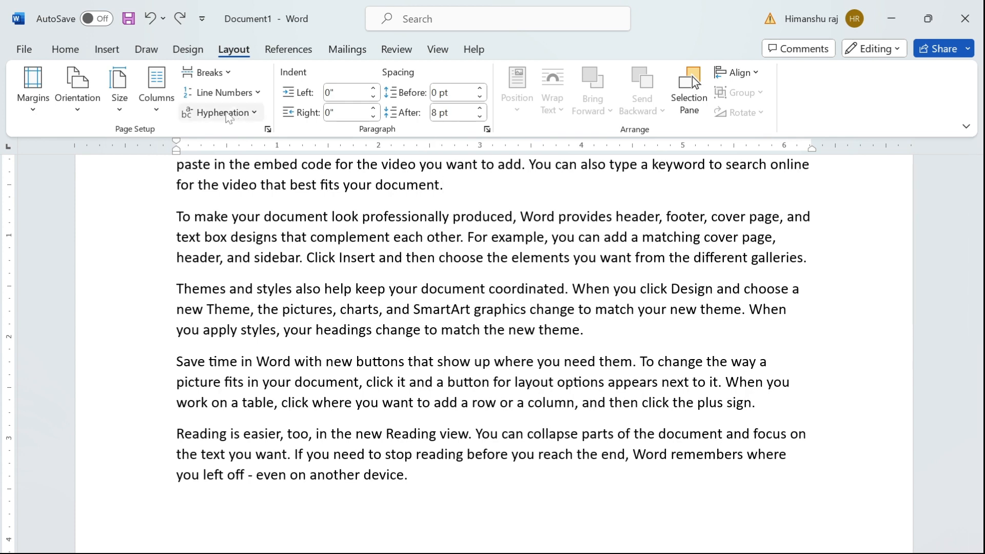
- Insert the picture 1322302 from this device's Downloads folder at the end of the first paragraph
left_click(107, 49)
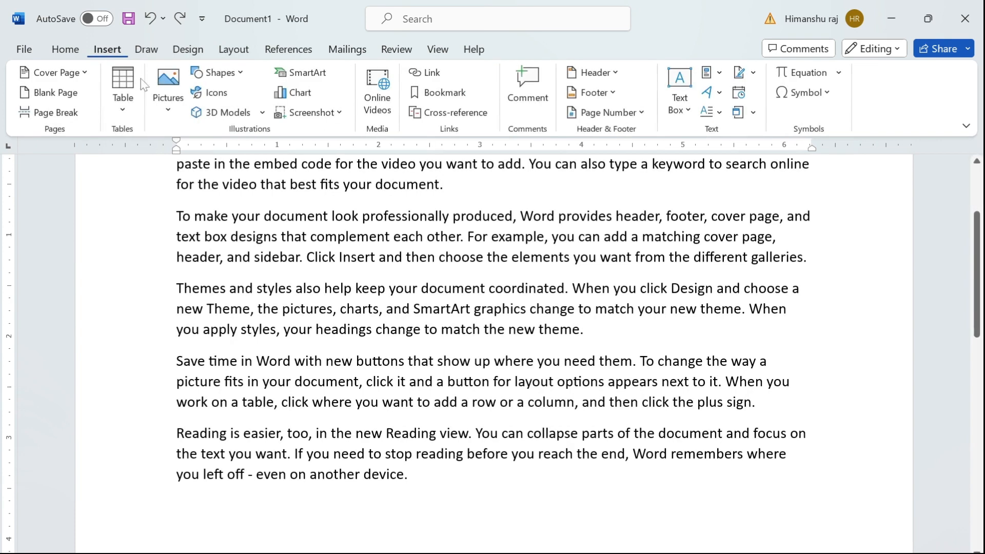
left_click(168, 87)
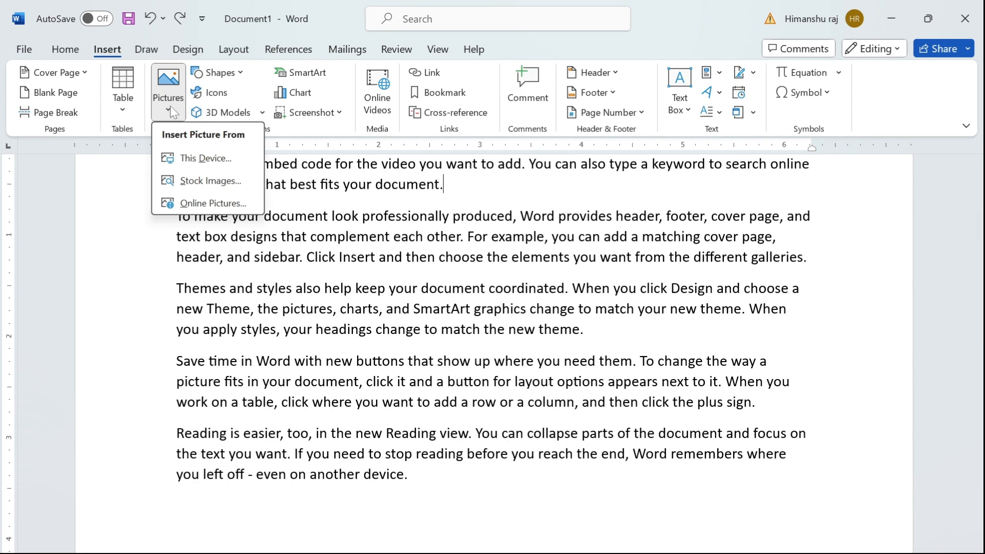
left_click(204, 159)
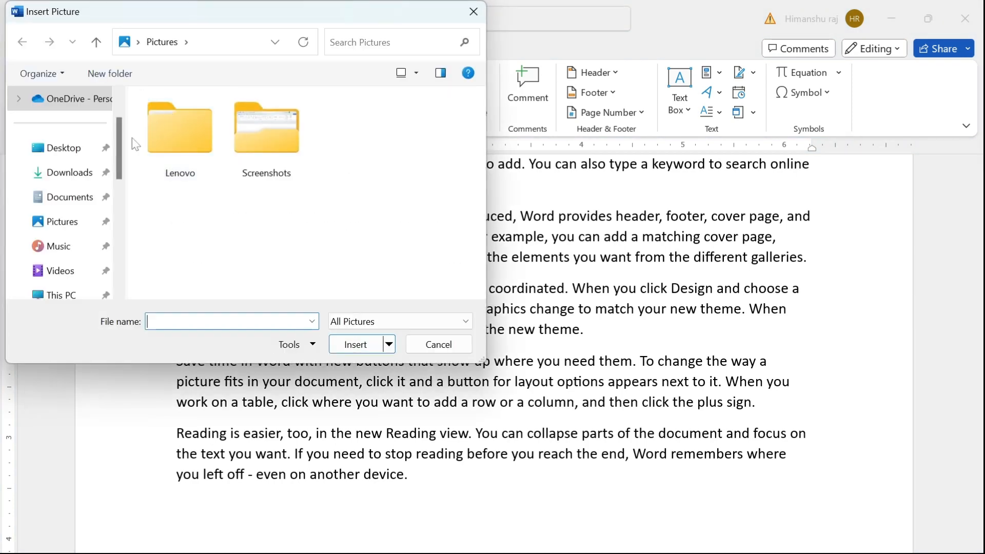
left_click(66, 184)
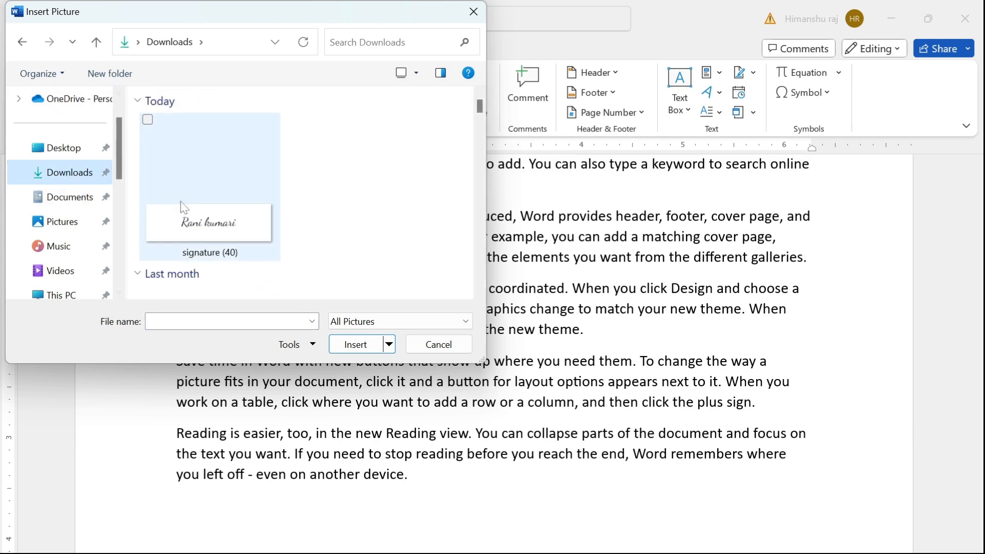
left_click_drag(482, 106, 483, 114)
left_click(240, 139)
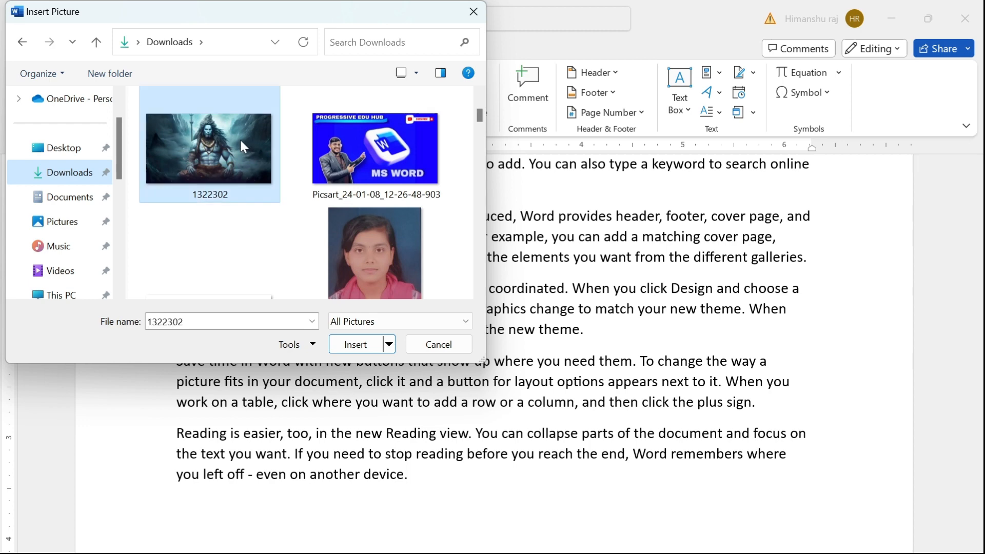
left_click(354, 344)
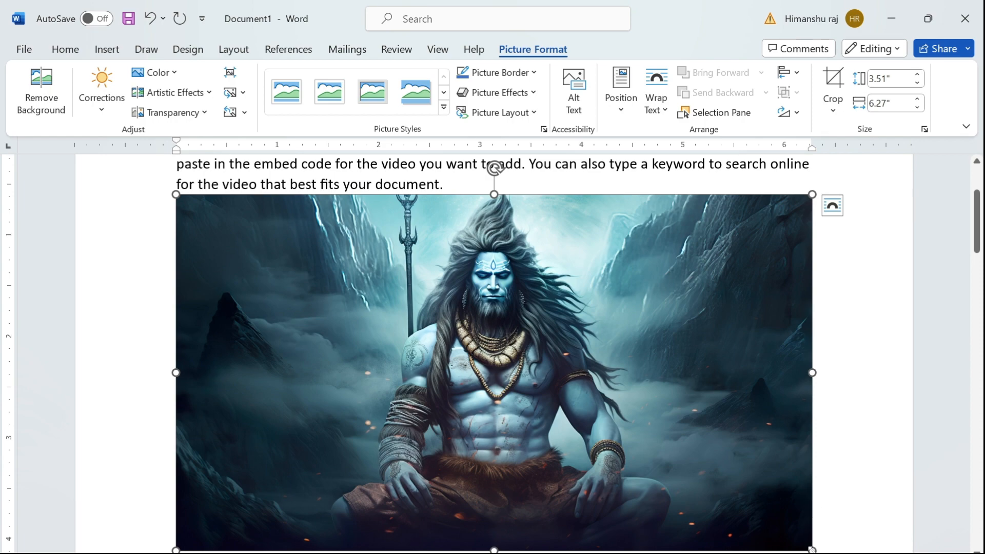
- Shrink and flip the picture to about 1.28" high by 2.28" wide, and apply Square text wrapping
left_click_drag(812, 550, 407, 181)
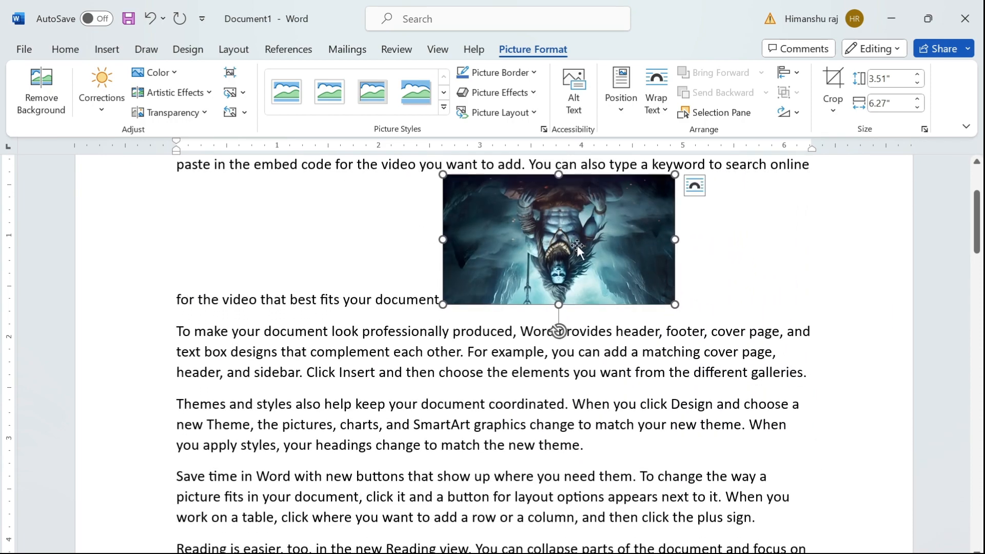
left_click(564, 302)
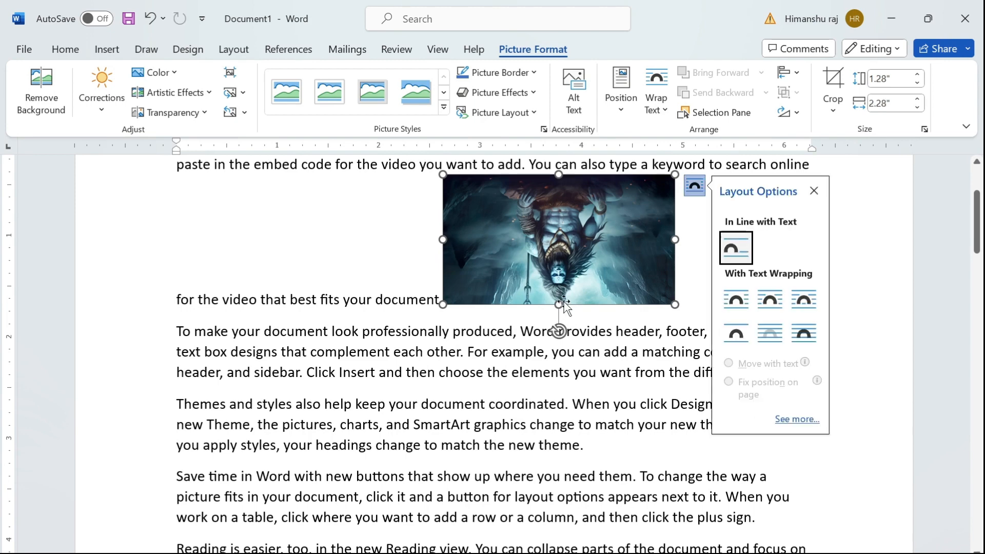
left_click(740, 299)
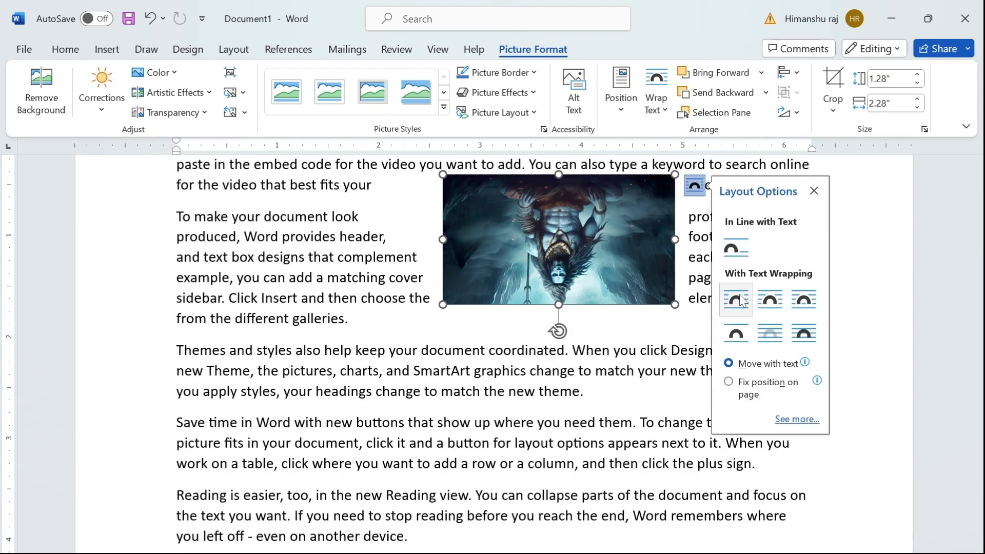
- Return the picture to In Line with Text, and undo the wrapping and resizing changes
left_click(740, 252)
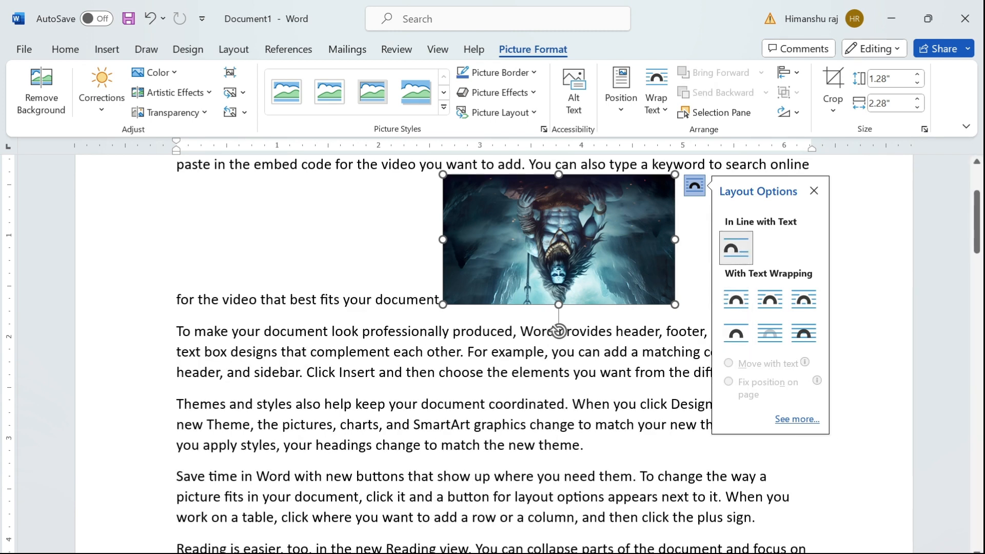
left_click(813, 192)
key("ctrl+z")
key("ctrl+z")
key("ctrl+z")
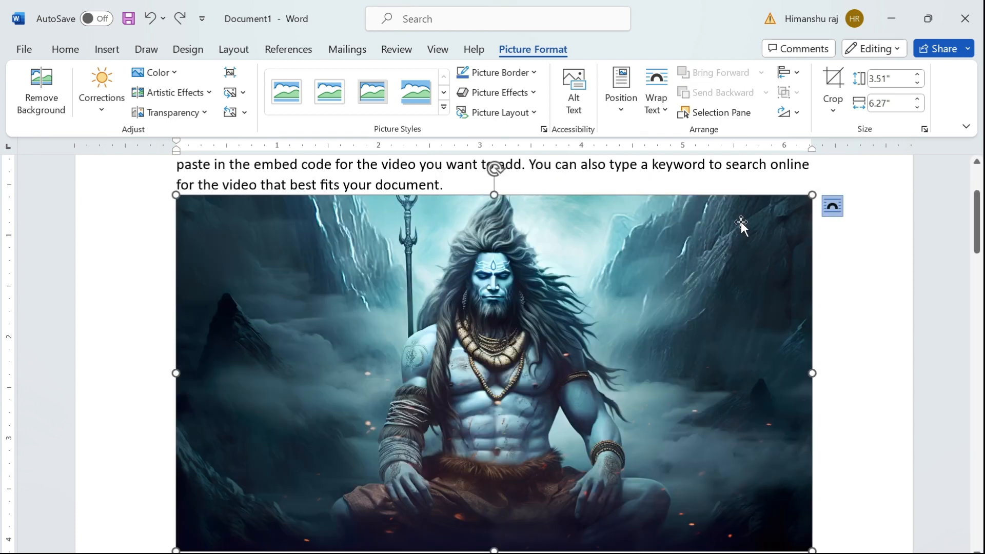
- Resize the picture to about 2.7" high by 4.83" wide, and position it top left with square text wrapping
left_click_drag(814, 192, 665, 195)
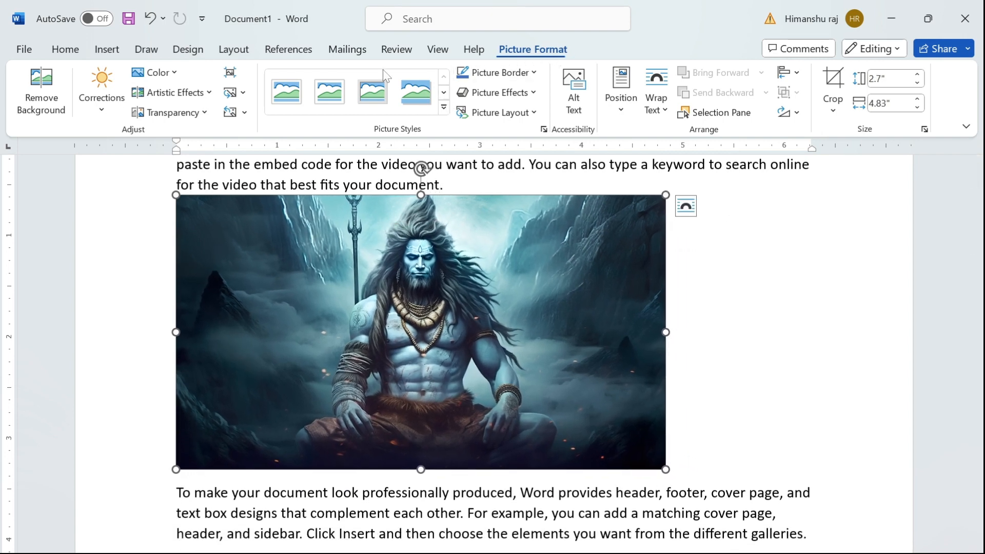
left_click(622, 114)
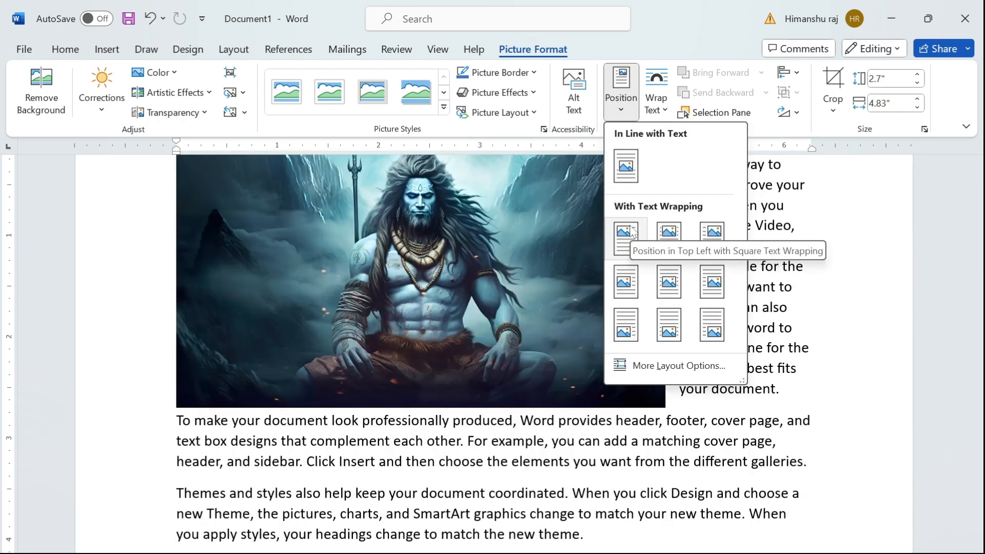
left_click(627, 233)
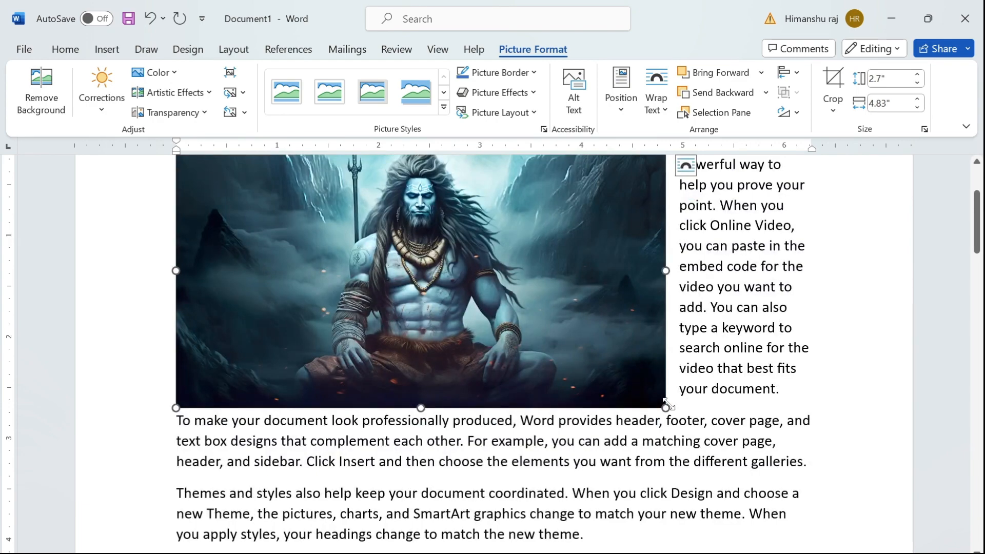
- Shrink the picture to about 1.24" high by 2.22" wide, and position it top right with square text wrapping
left_click_drag(665, 403, 401, 260)
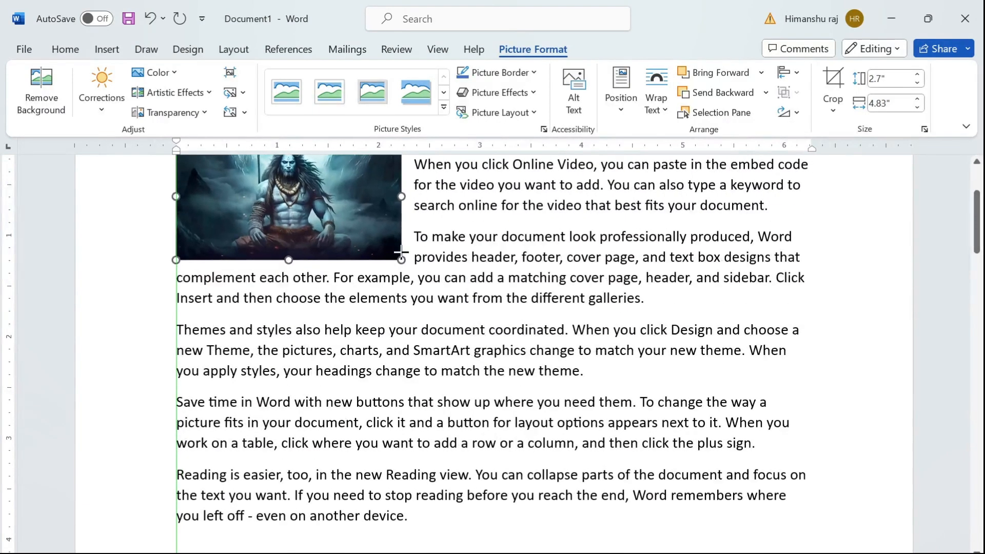
left_click_drag(977, 231, 977, 186)
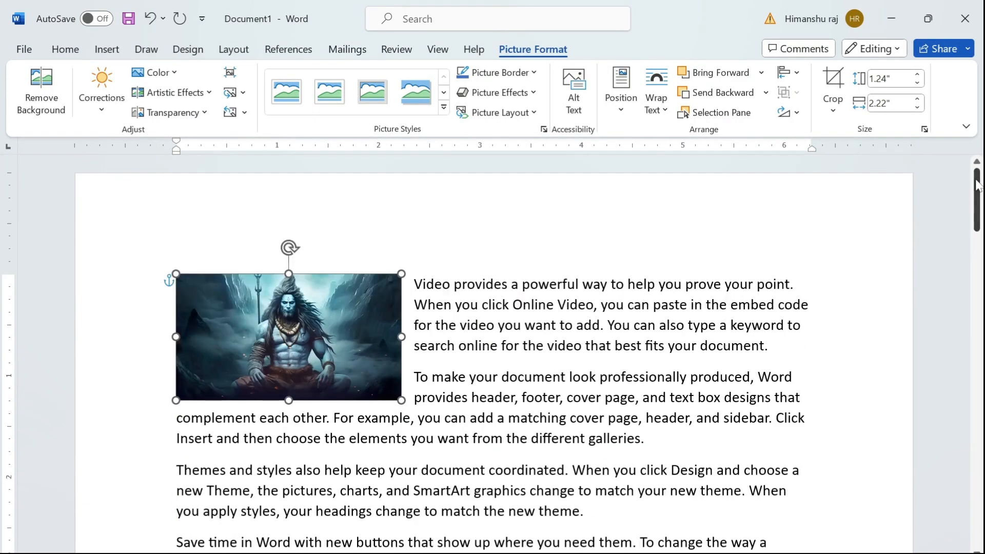
left_click(634, 108)
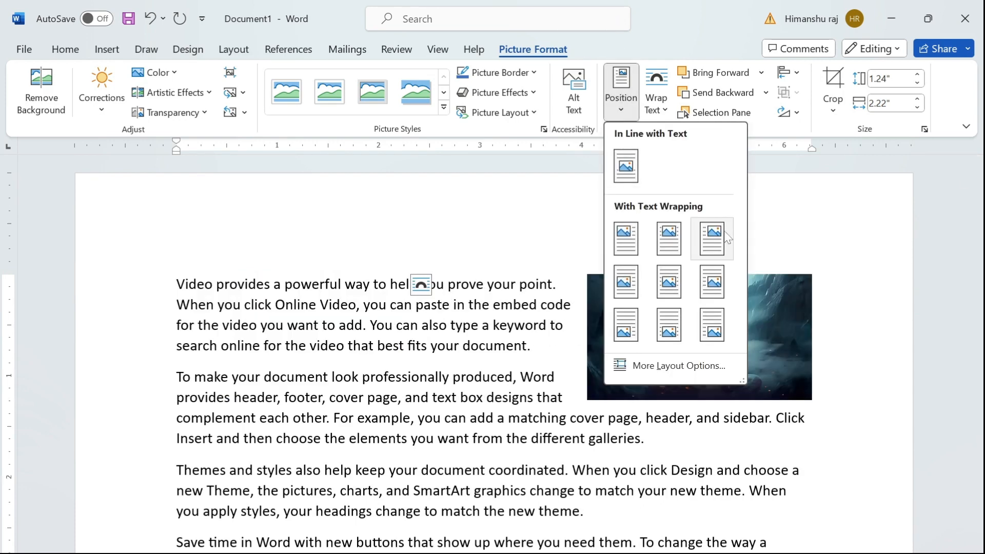
left_click(723, 239)
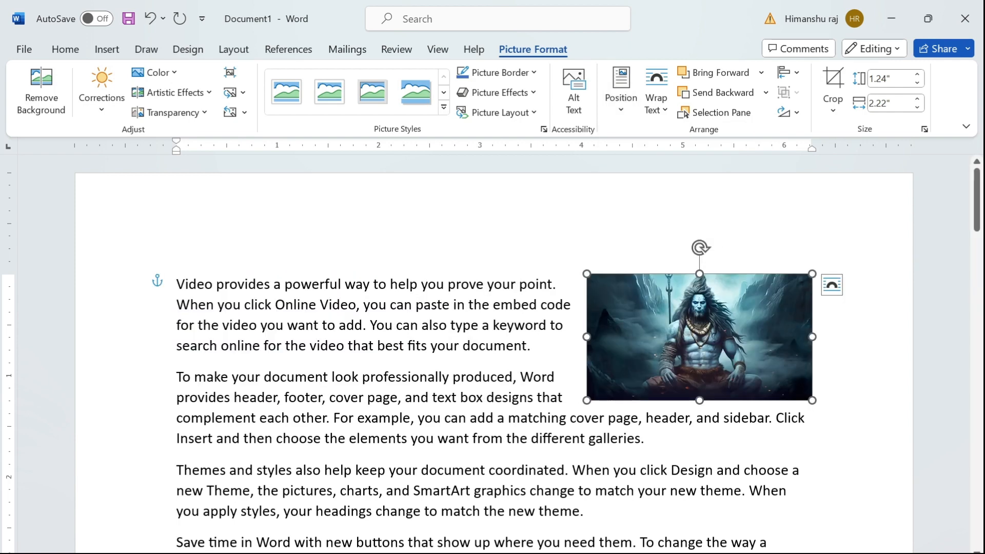
- Position the picture in the middle center of the page with square text wrapping
left_click(630, 111)
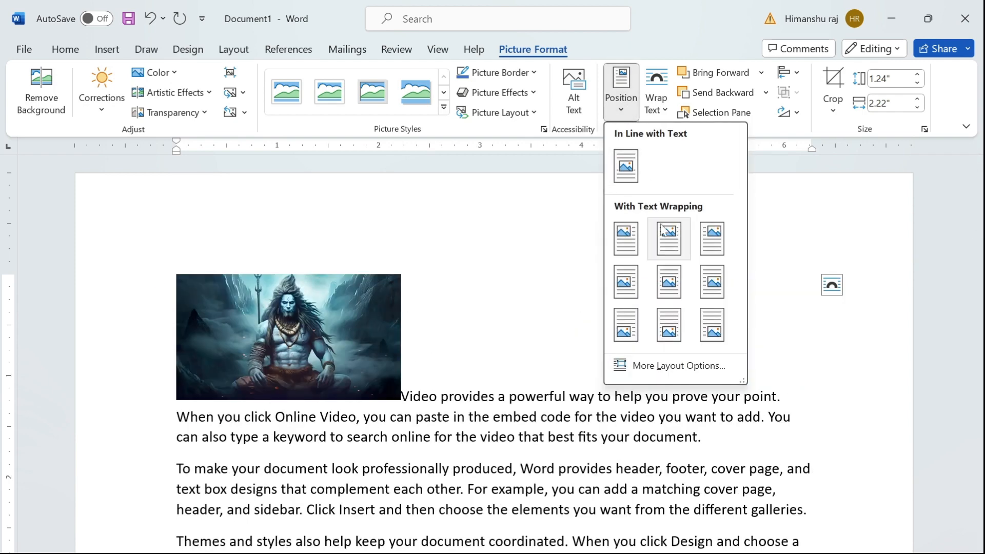
left_click(669, 291)
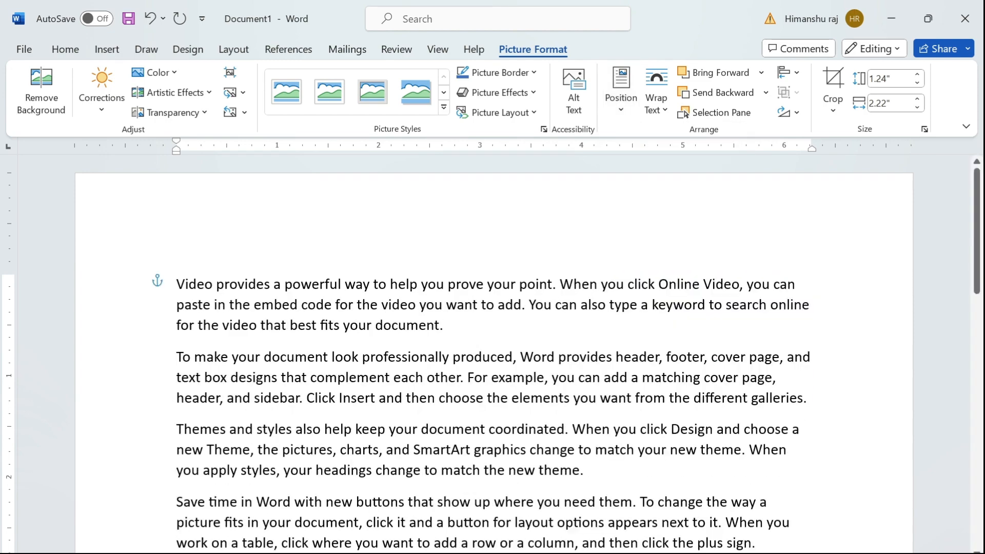
scroll(493, 359, "down", 7)
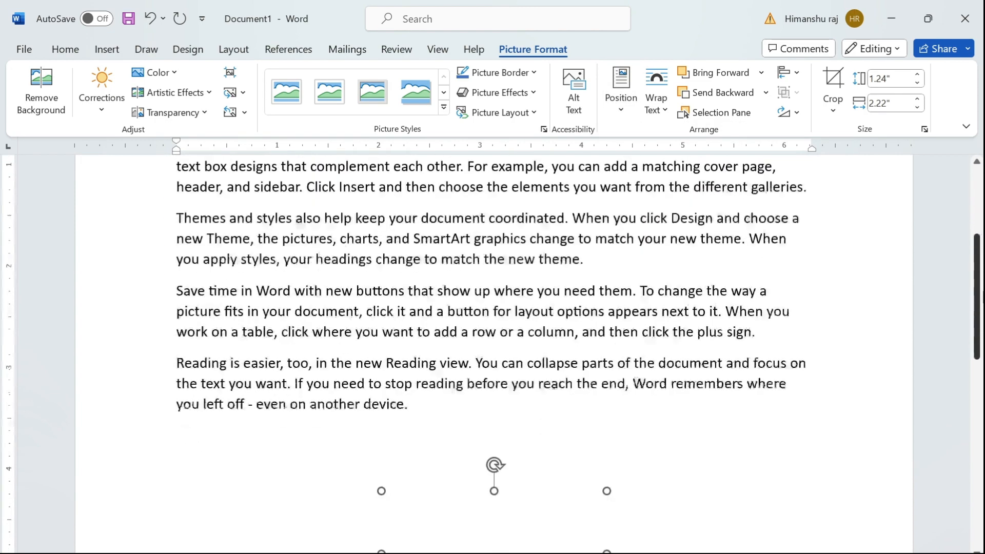
- Position the picture in the top left of the page with square text wrapping
left_click_drag(982, 358, 980, 300)
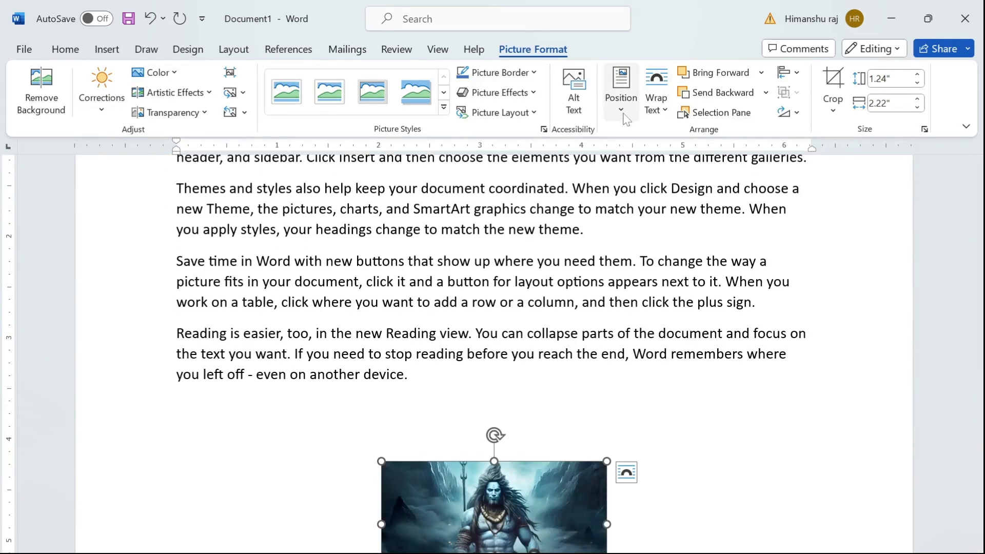
left_click(621, 108)
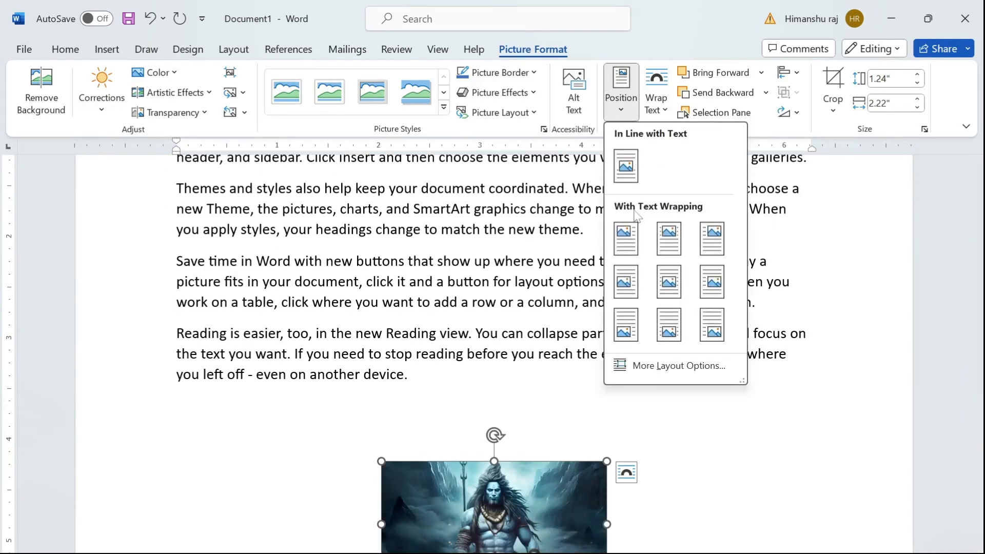
left_click(626, 237)
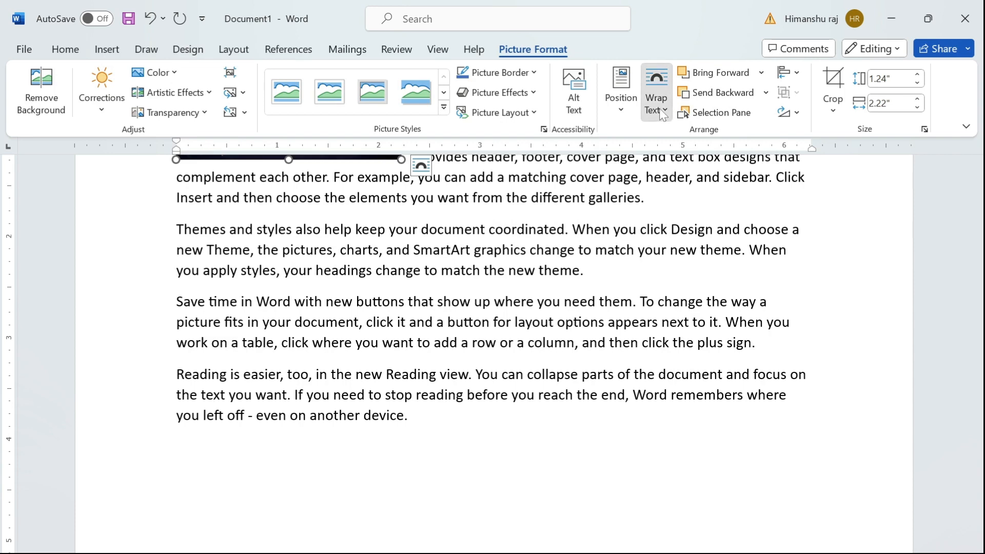
- Enlarge the picture to about 2.28" high by 4.08" wide, keeping its square text wrapping
left_click(663, 111)
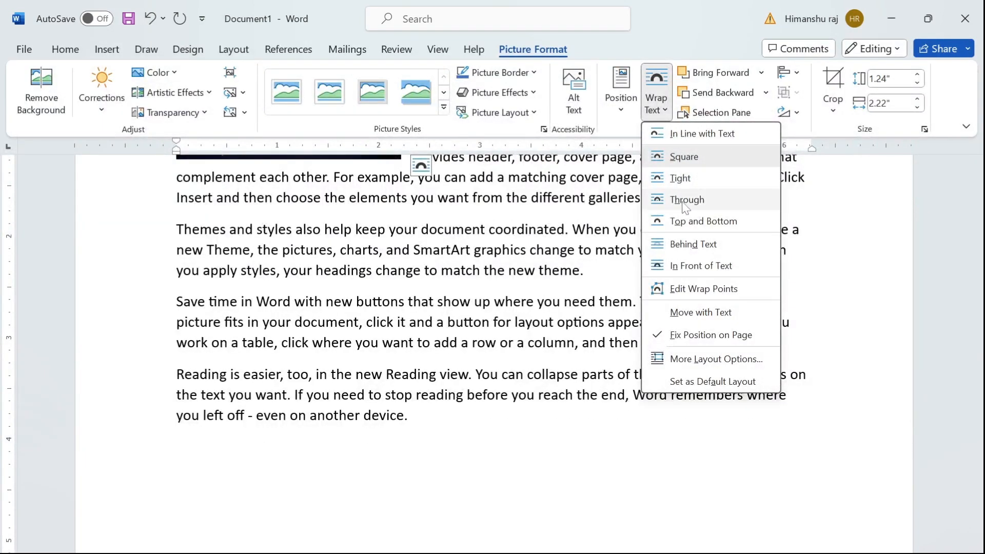
left_click(818, 242)
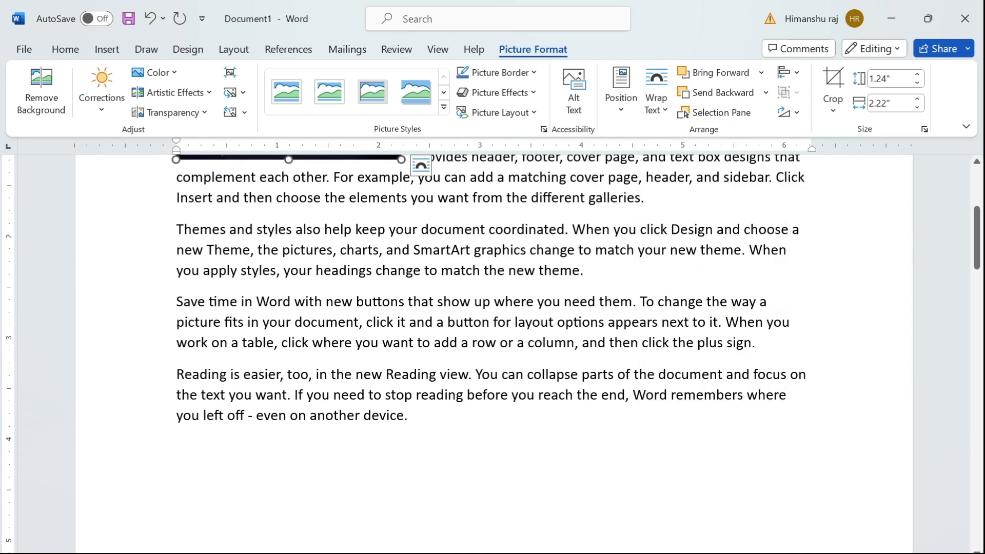
left_click_drag(976, 228, 977, 189)
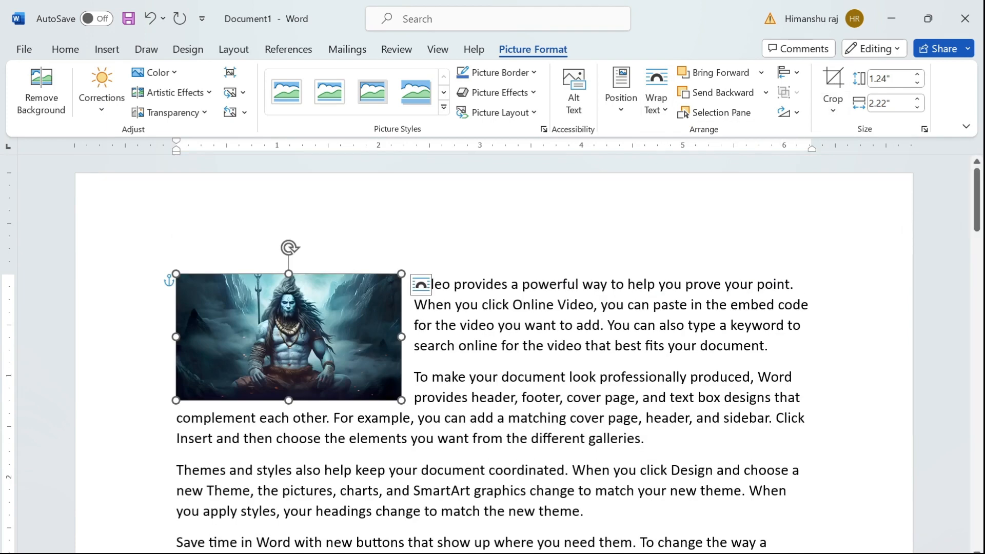
left_click_drag(398, 397, 589, 506)
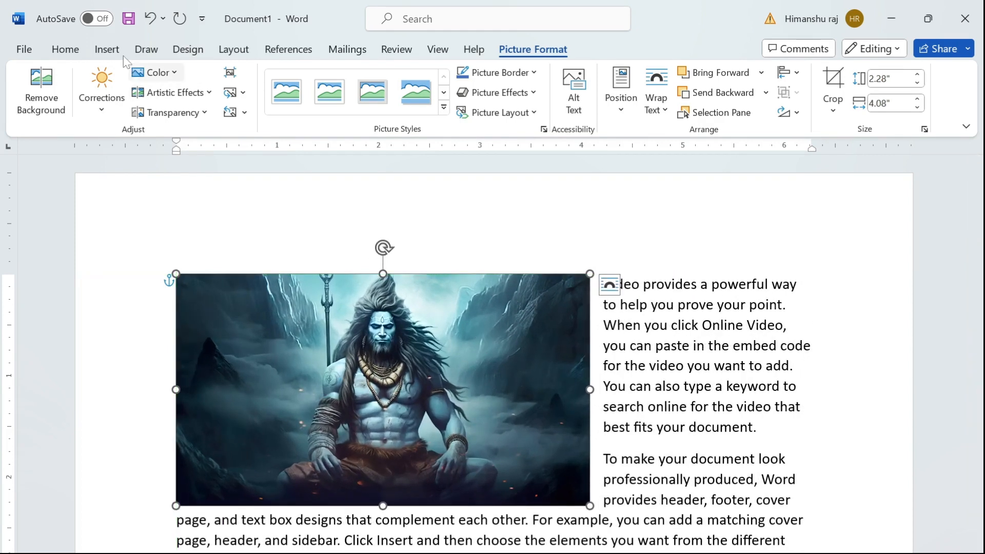
- View the picture's alt text description and close it
left_click(106, 49)
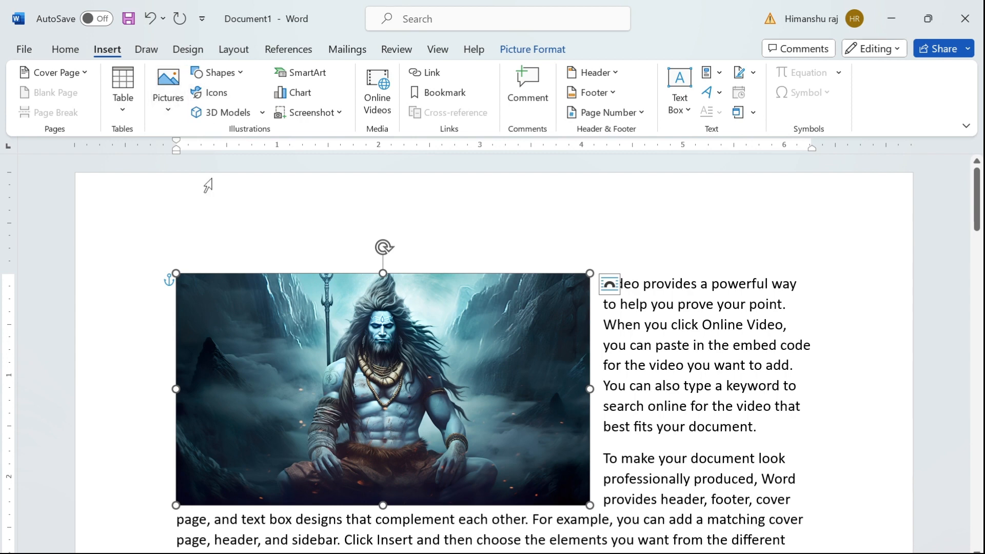
right_click(305, 348)
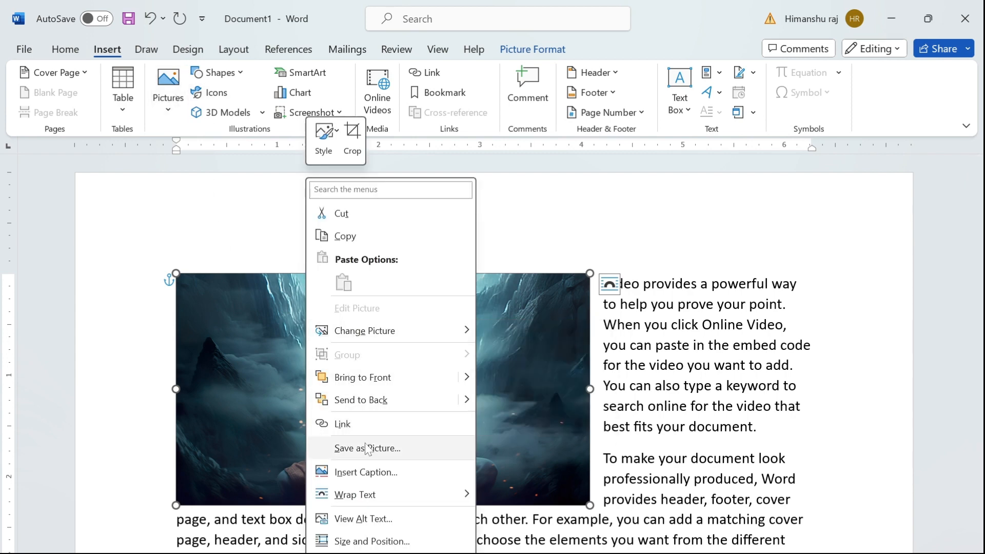
left_click(365, 519)
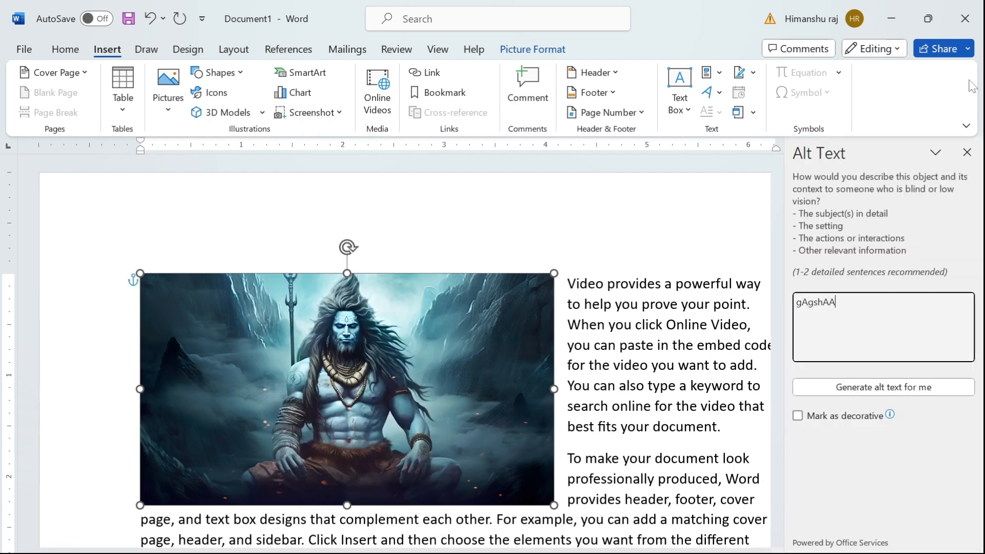
left_click(966, 152)
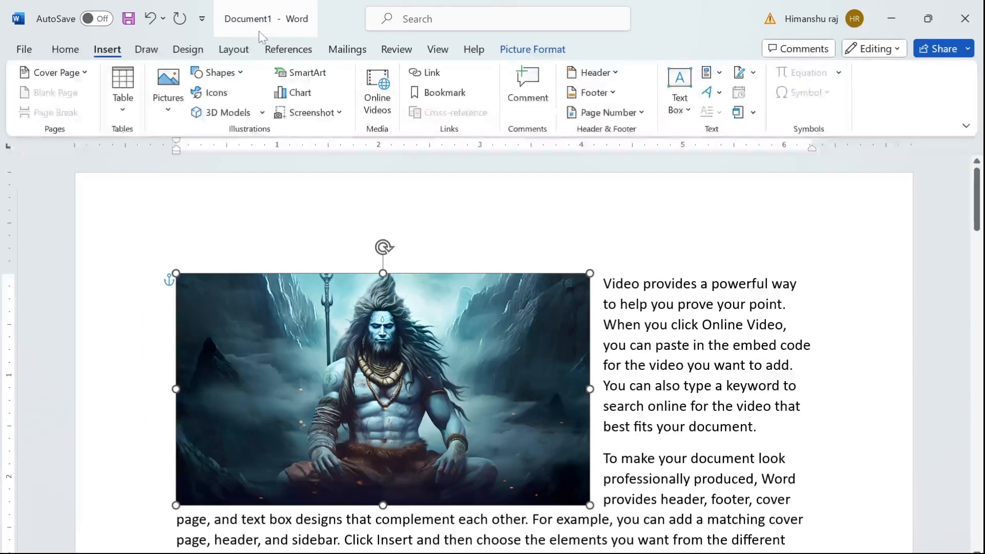
- Draw an oval about 1.34" high by 2.96" wide overlapping the upper part of the picture
left_click(218, 72)
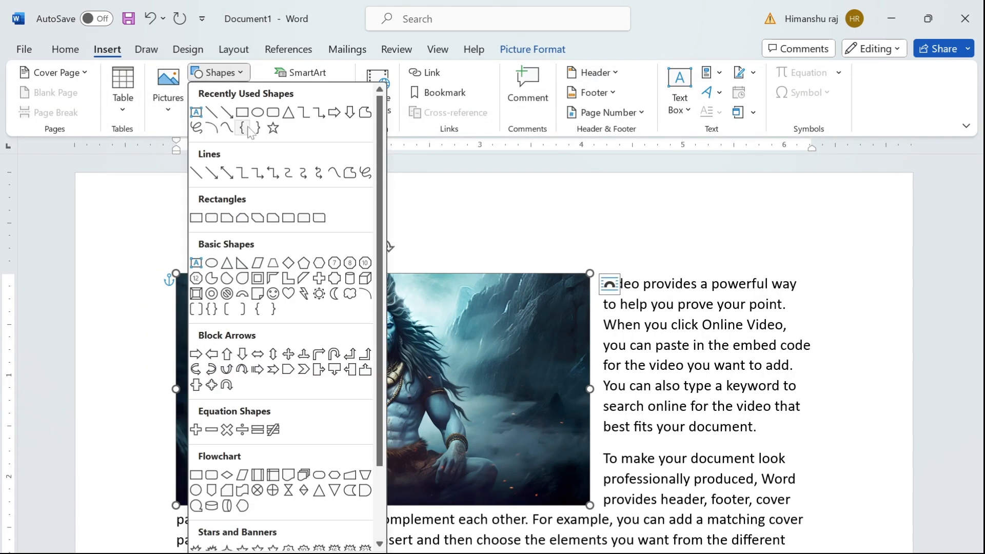
left_click(258, 112)
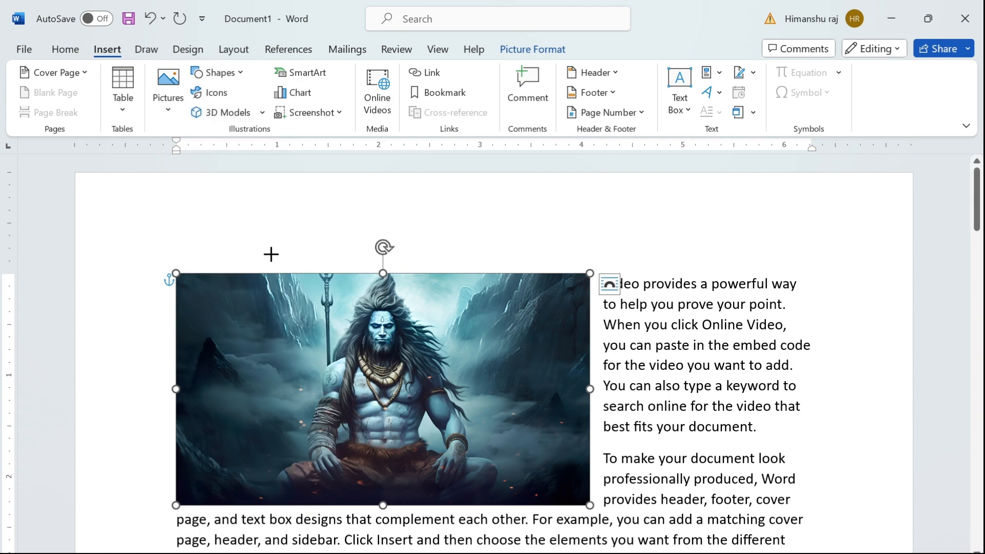
left_click_drag(236, 245, 536, 381)
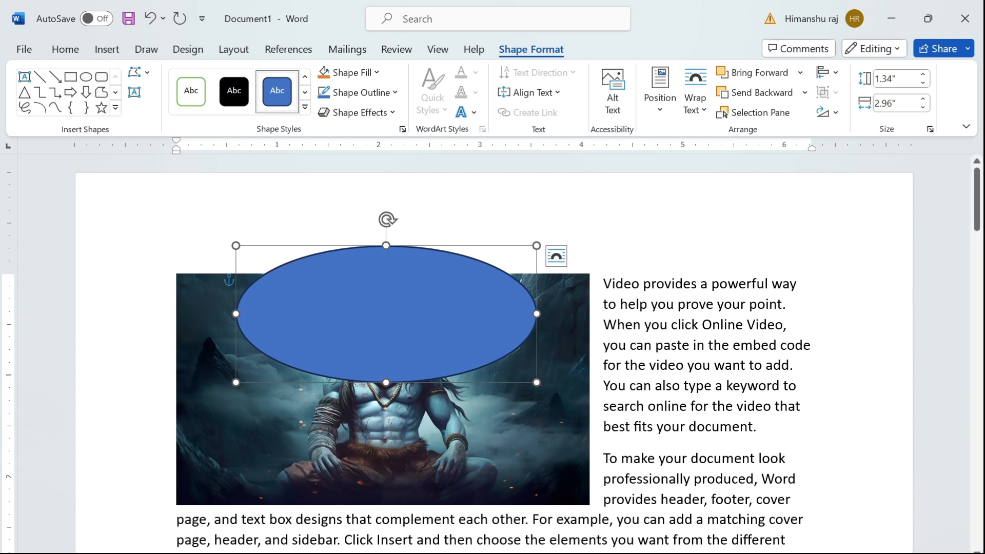
- Switch the oval's stacking order between behind and in front of the picture, ending with it behind
left_click(805, 92)
left_click(780, 160)
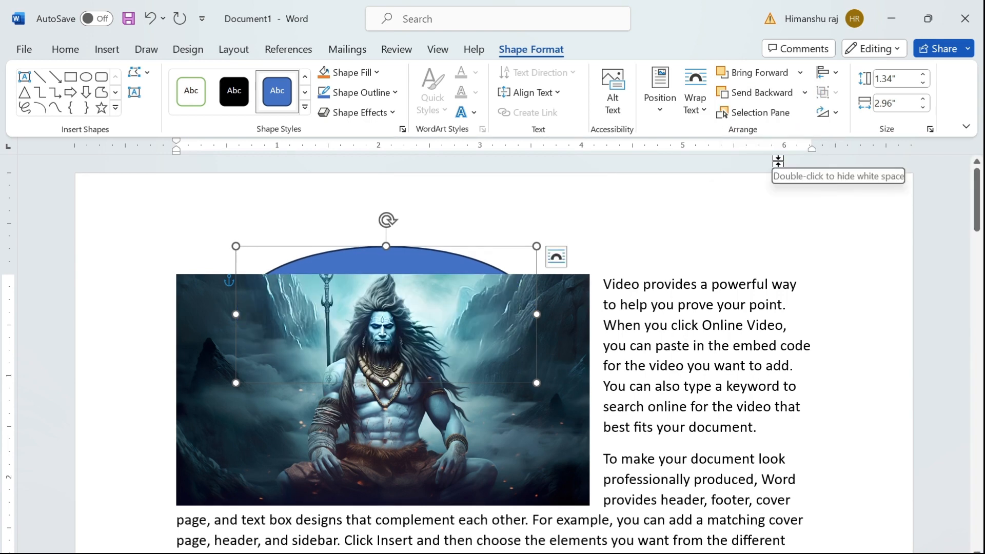
left_click(803, 75)
left_click(780, 141)
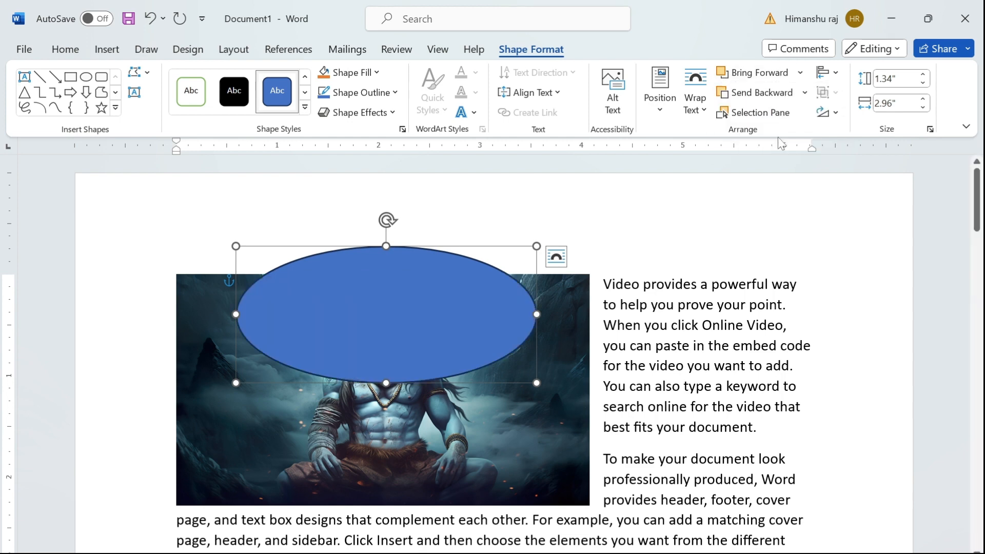
left_click(804, 93)
left_click(792, 161)
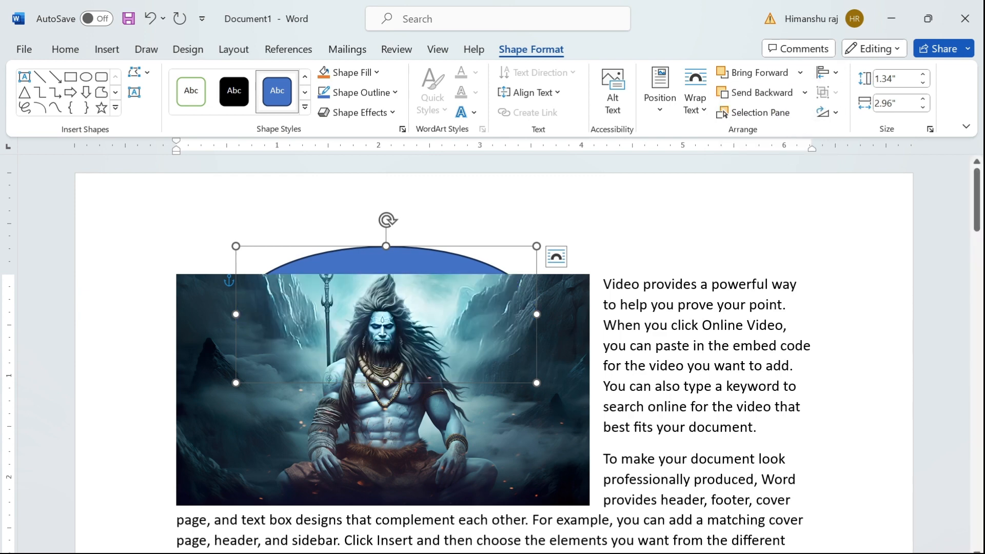
- Add an empty paragraph in the blank space below the paragraph starting "Reading is easier"
left_click_drag(977, 225, 977, 299)
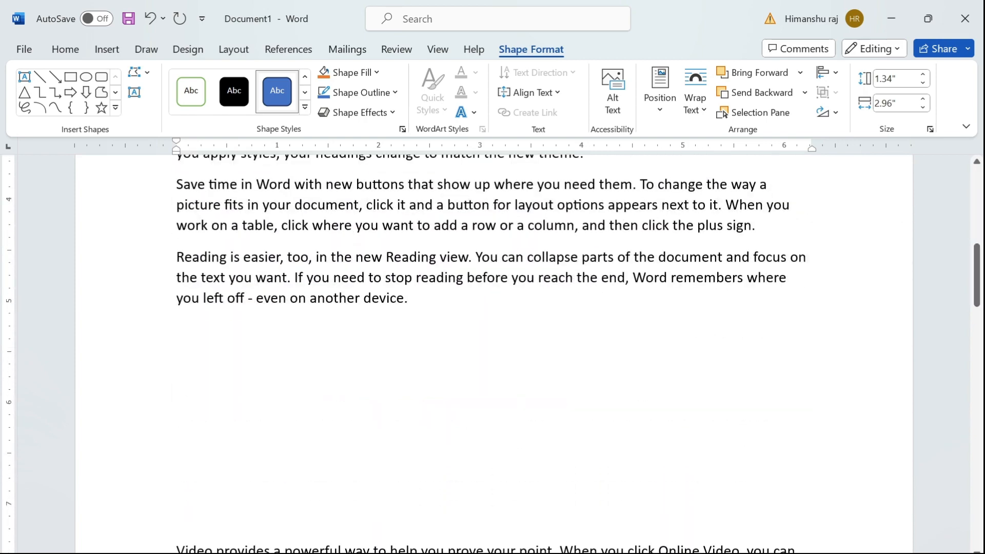
left_click(466, 326)
key("Return")
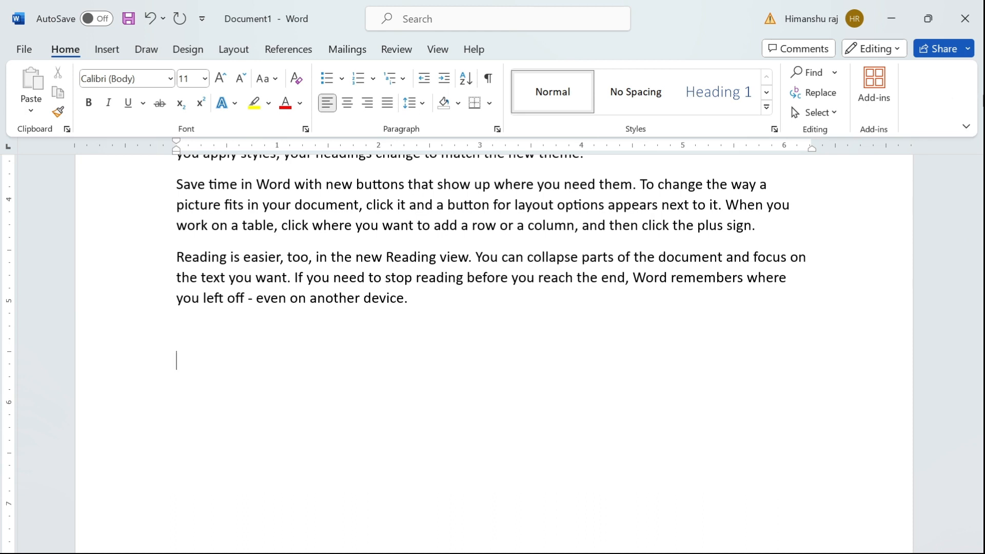
- Draw a five-pointed star about 1.43" high by 2.12" wide in the blank space below the text
left_click(234, 49)
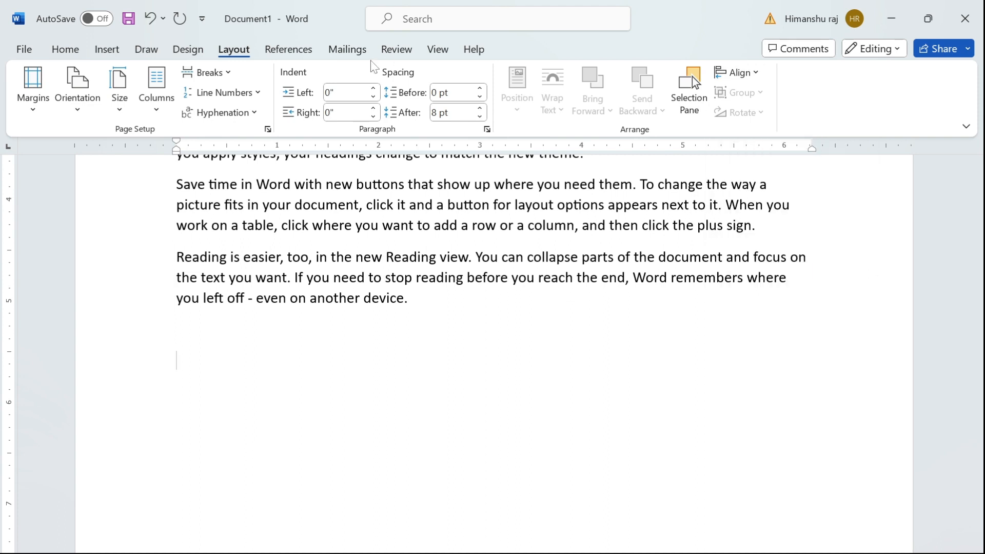
left_click(741, 76)
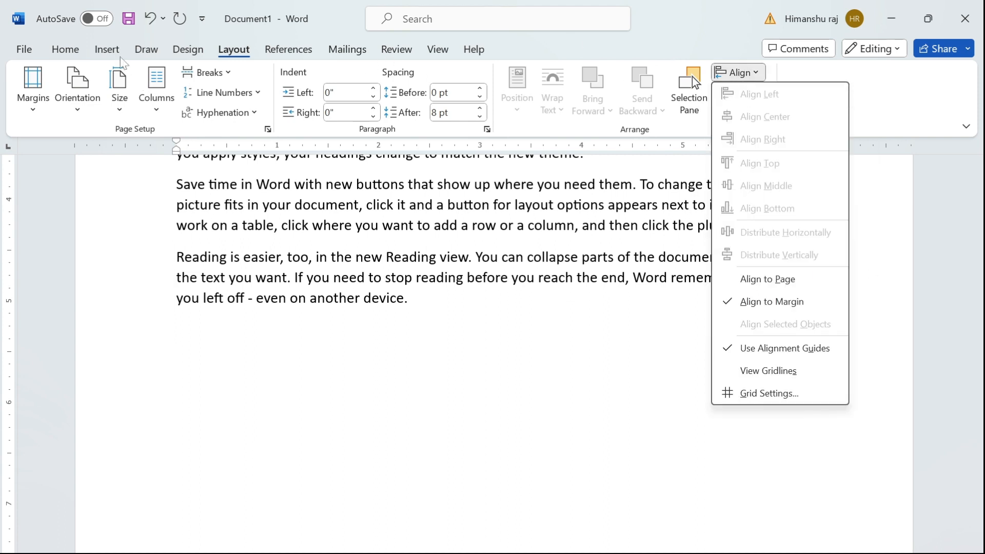
left_click(113, 50)
left_click(114, 52)
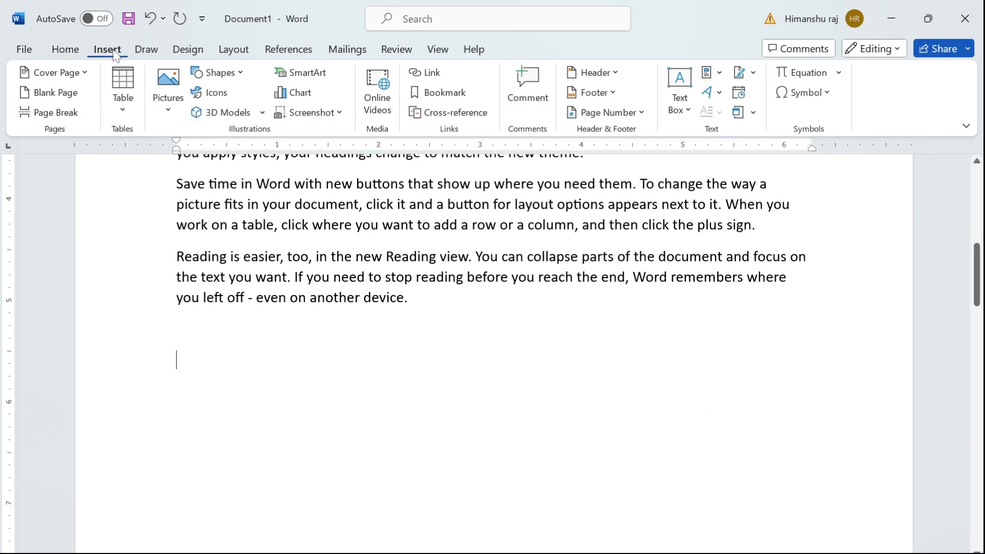
left_click(226, 74)
left_click(273, 127)
left_click_drag(354, 351, 569, 498)
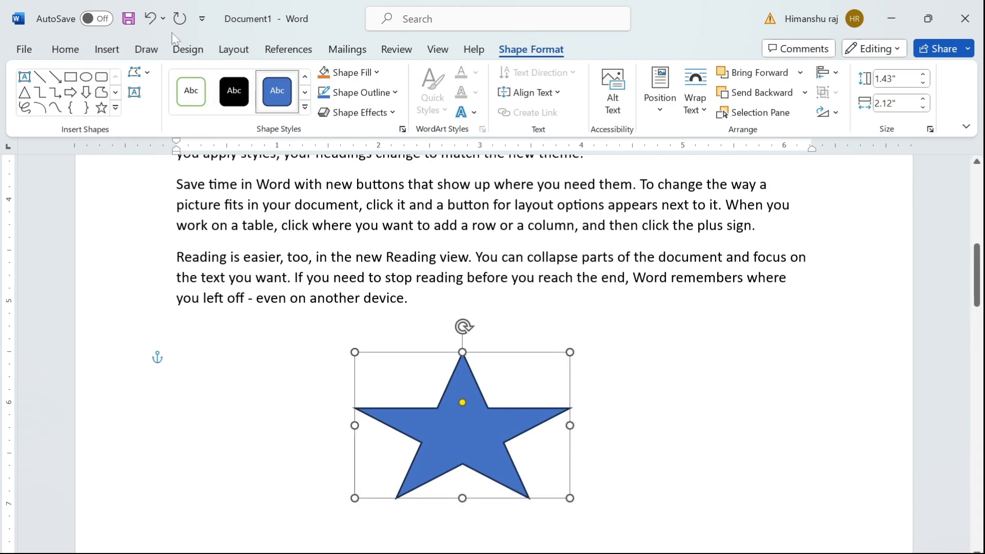
- Draw an oval over the left part of the star and stretch it into a circle about 1.4" across
left_click(119, 51)
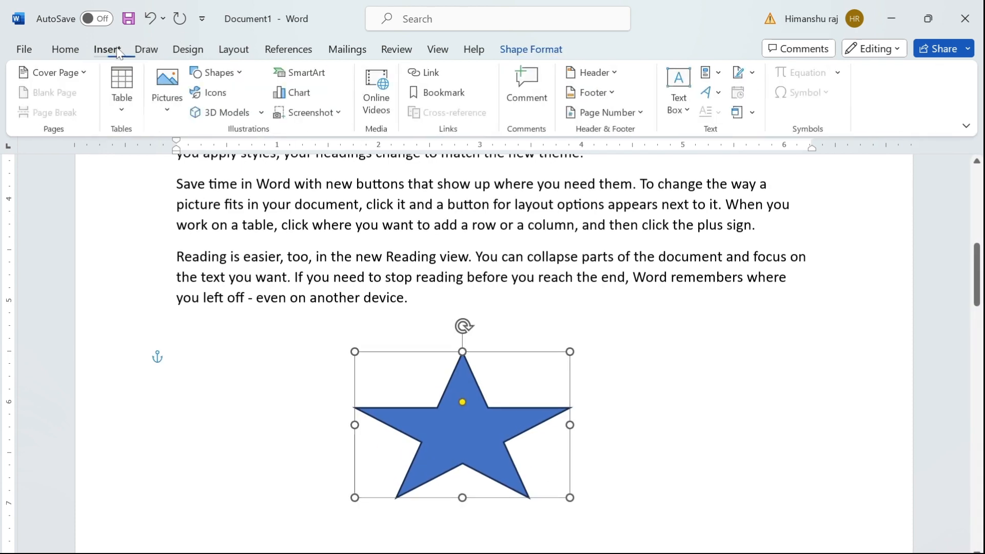
left_click(220, 72)
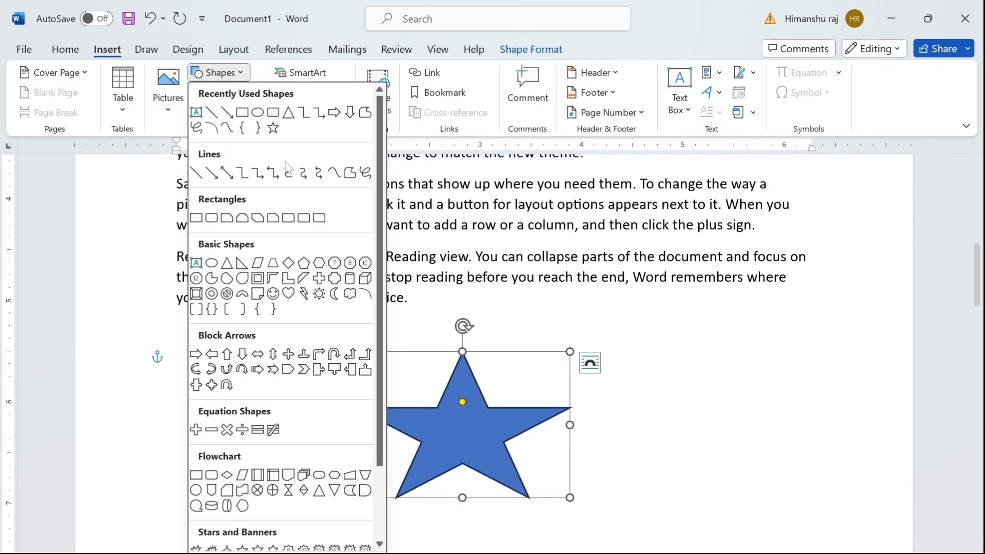
left_click(257, 112)
left_click_drag(318, 368, 460, 494)
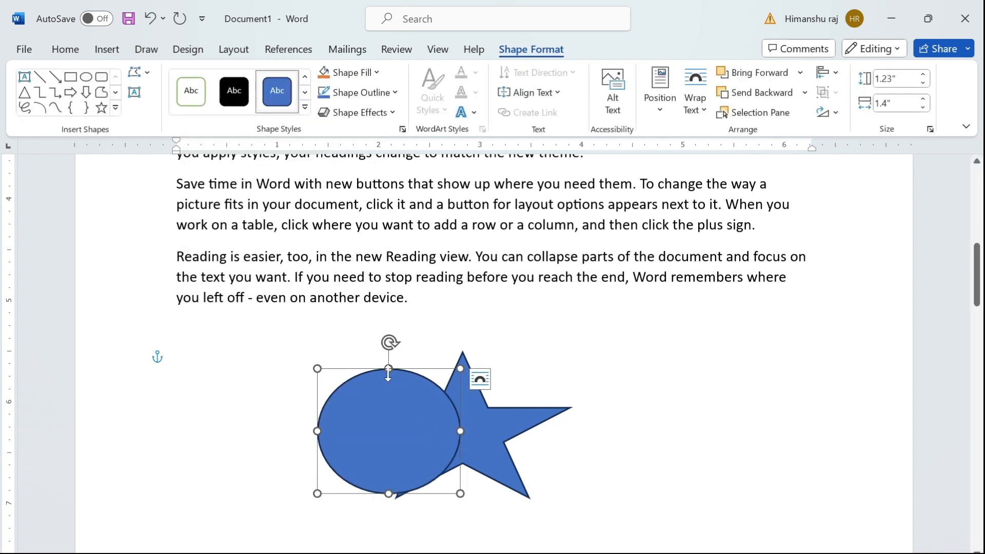
left_click_drag(388, 368, 386, 345)
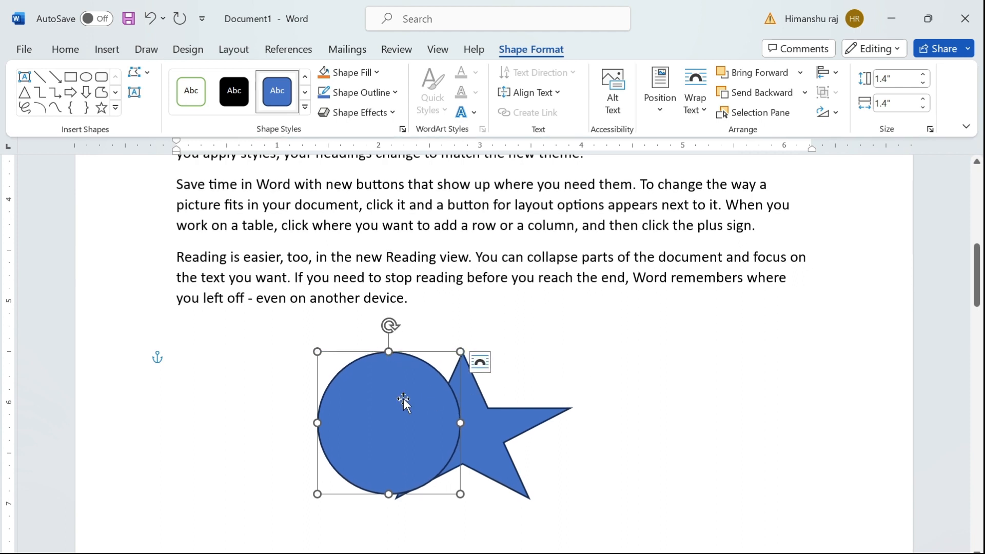
- Duplicate the circle, placing the copy over the star's right side and the original over its left side
key("ctrl+d")
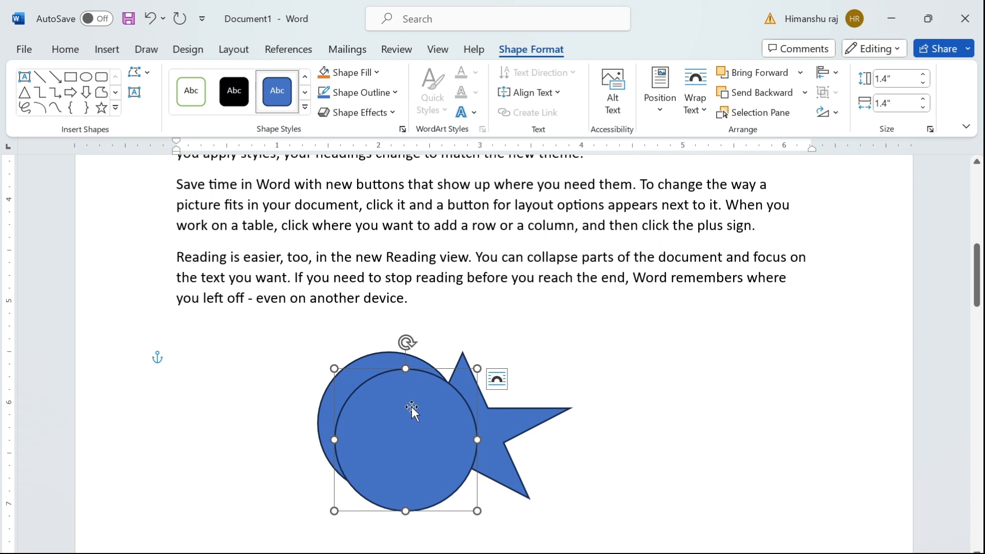
left_click_drag(411, 407, 581, 395)
left_click_drag(423, 409, 367, 428)
left_click(760, 339)
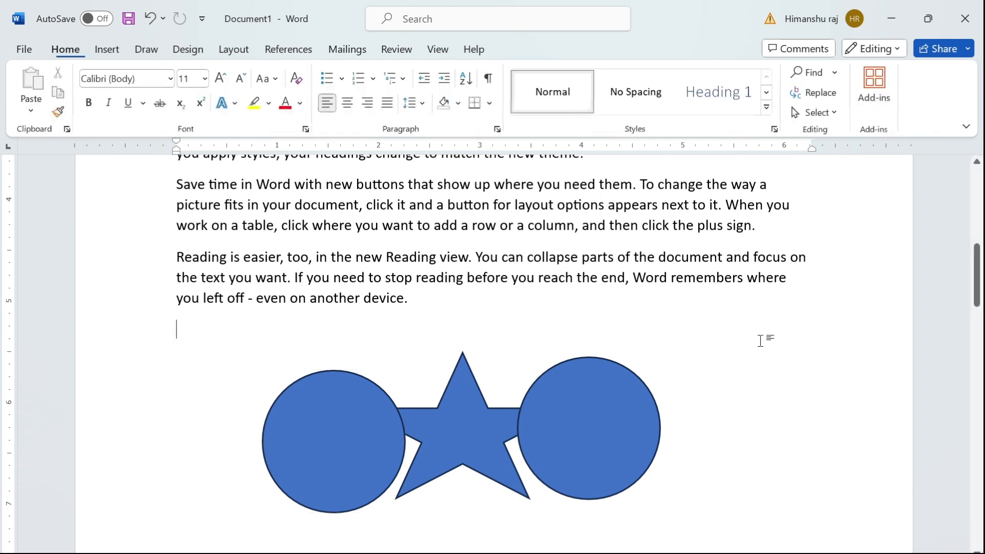
- Shift the right circle, the star and the left circle slightly upward
mouse_move(613, 414)
left_mouse_down()
mouse_move(652, 400)
mouse_move(609, 402)
mouse_move(619, 405)
left_mouse_up()
left_click_drag(465, 421, 468, 401)
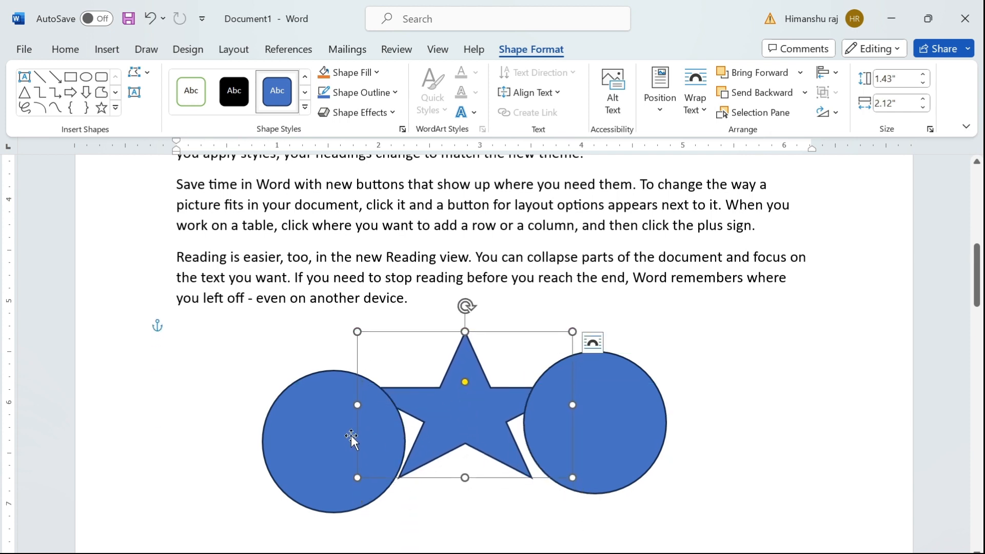
mouse_move(351, 434)
left_mouse_down()
mouse_move(325, 433)
mouse_move(352, 413)
mouse_move(350, 421)
left_mouse_up()
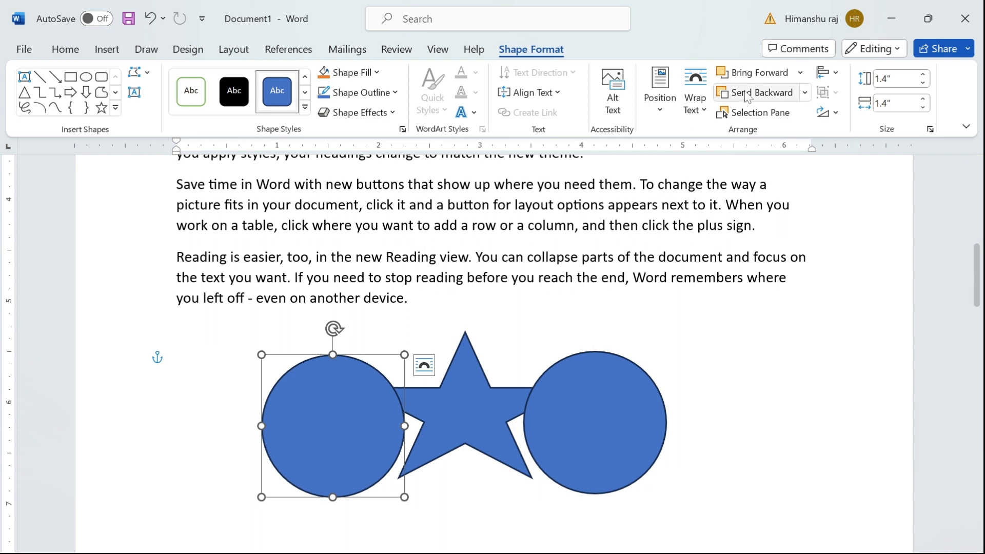
- Align the circle on the star's left side to the left margin
left_click(827, 72)
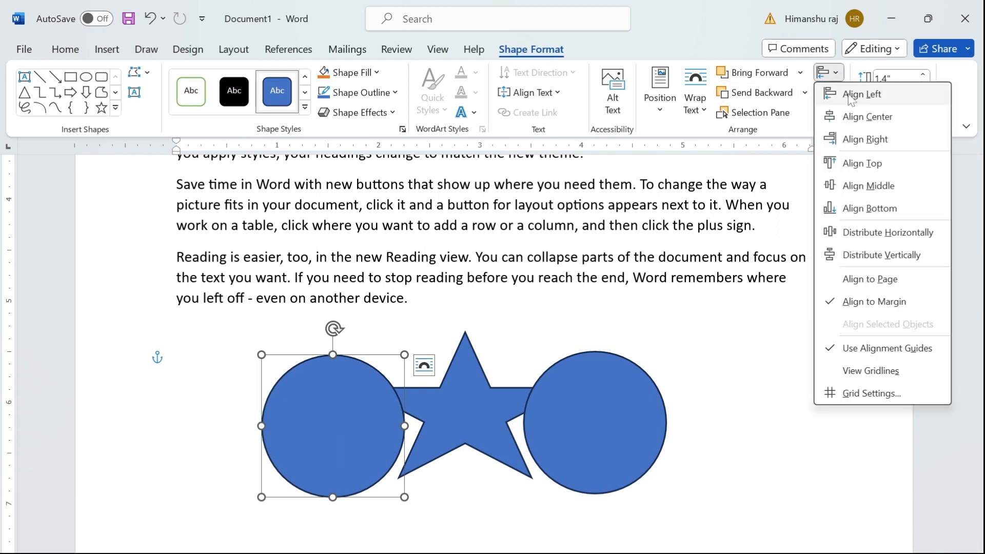
left_click(848, 97)
- Try the Align Center, Align Right and Align Top options on the selected circle
left_click(827, 73)
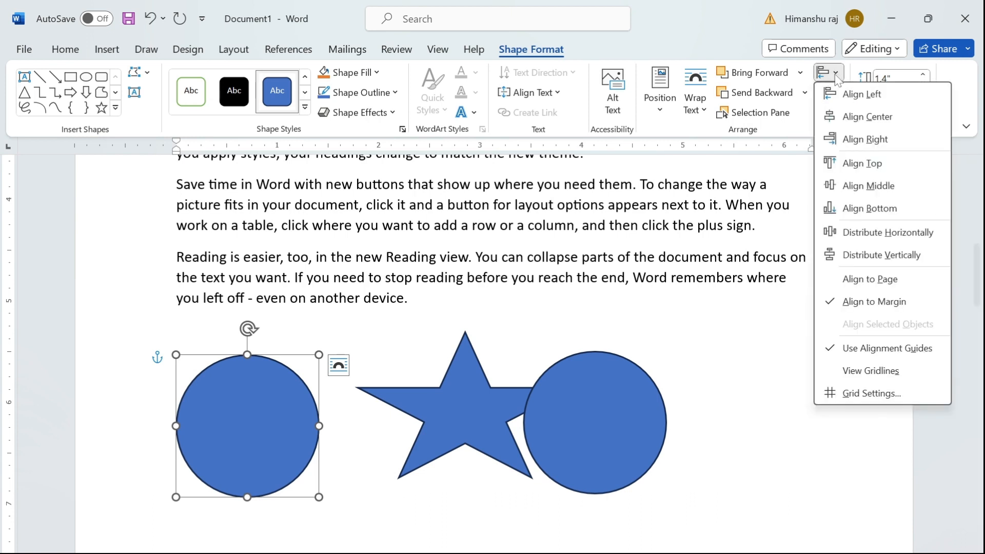
left_click(855, 117)
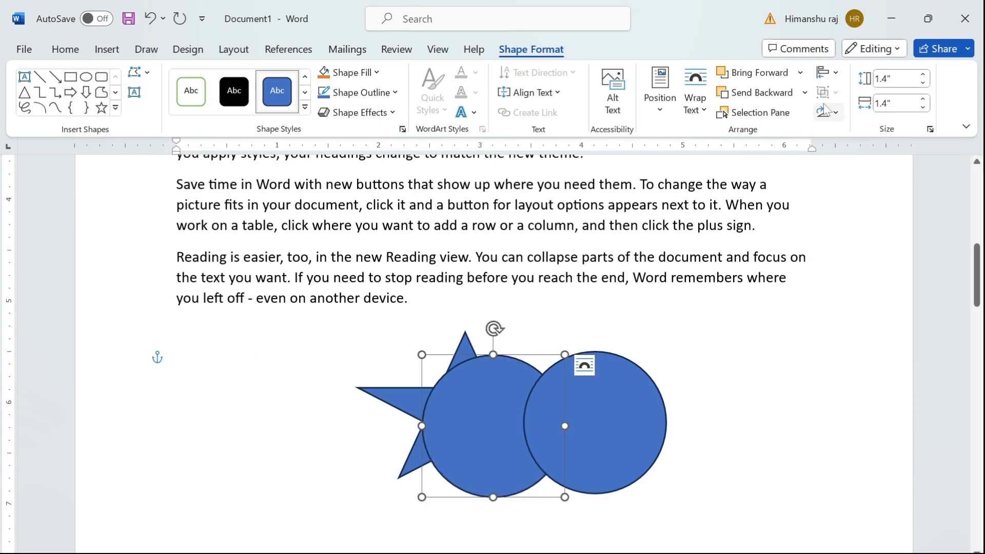
left_click(827, 72)
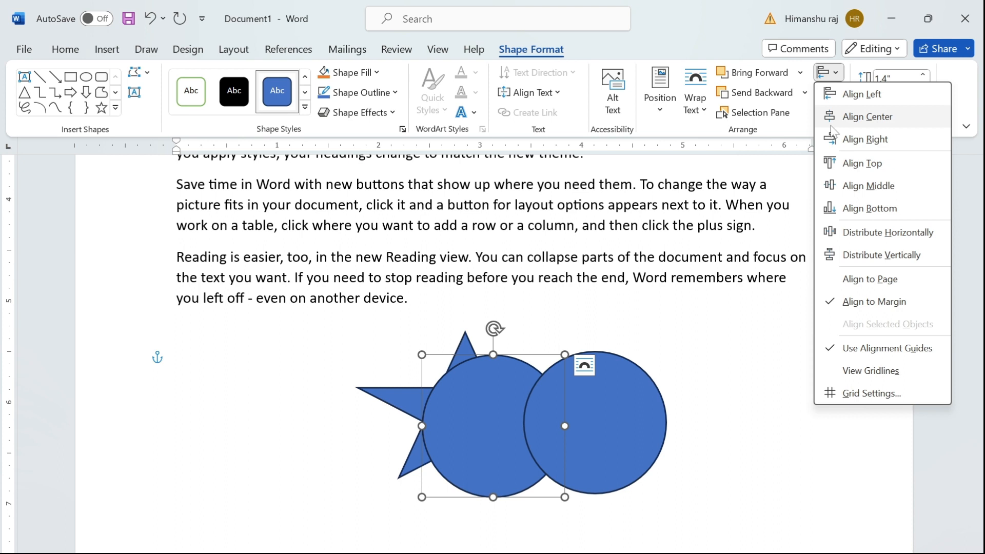
left_click(865, 144)
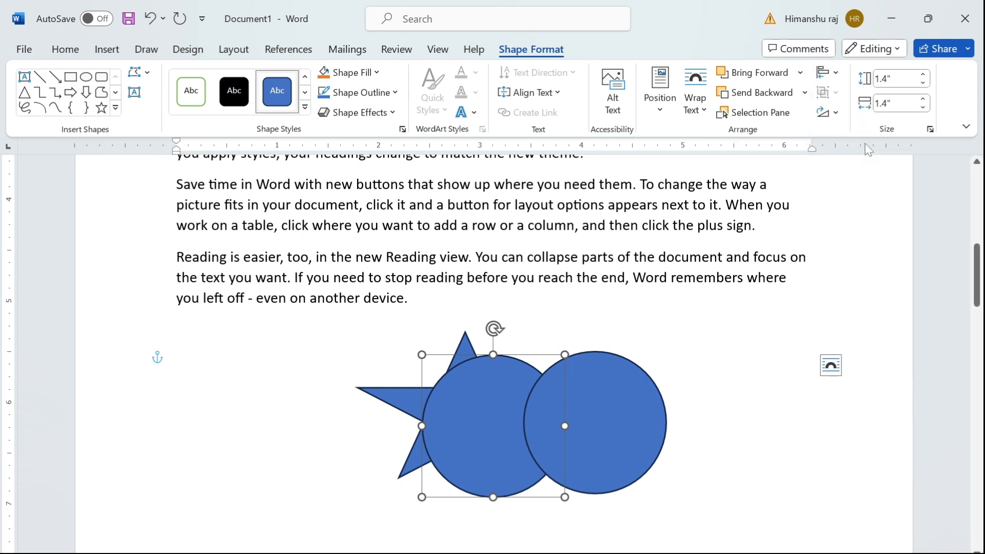
left_click(835, 75)
left_click(848, 170)
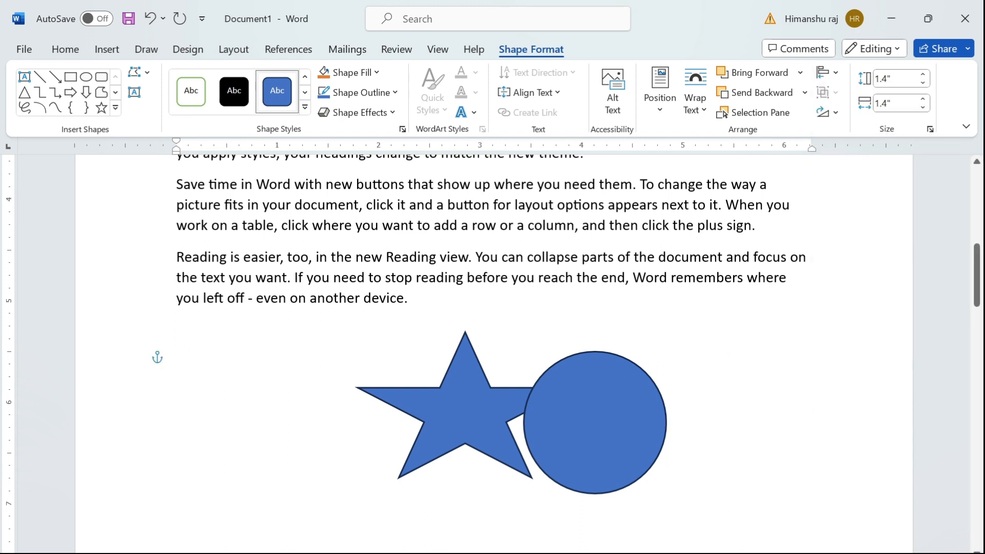
- Undo the circle's top, right and center alignments
key("ctrl+z")
key("ctrl+z")
key("ctrl+z")
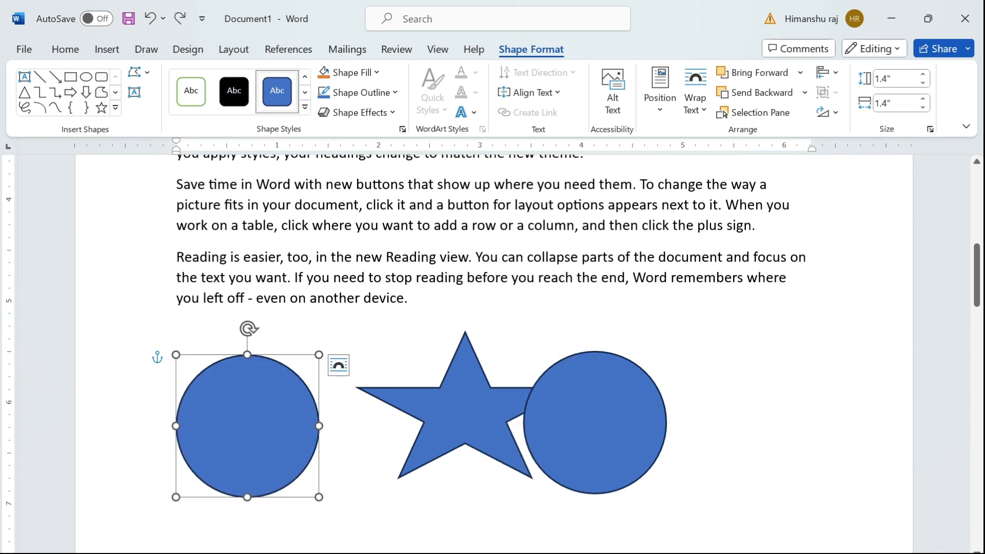
- Undo the left circle's margin alignment and group both circles with the star into one object
key("ctrl+z")
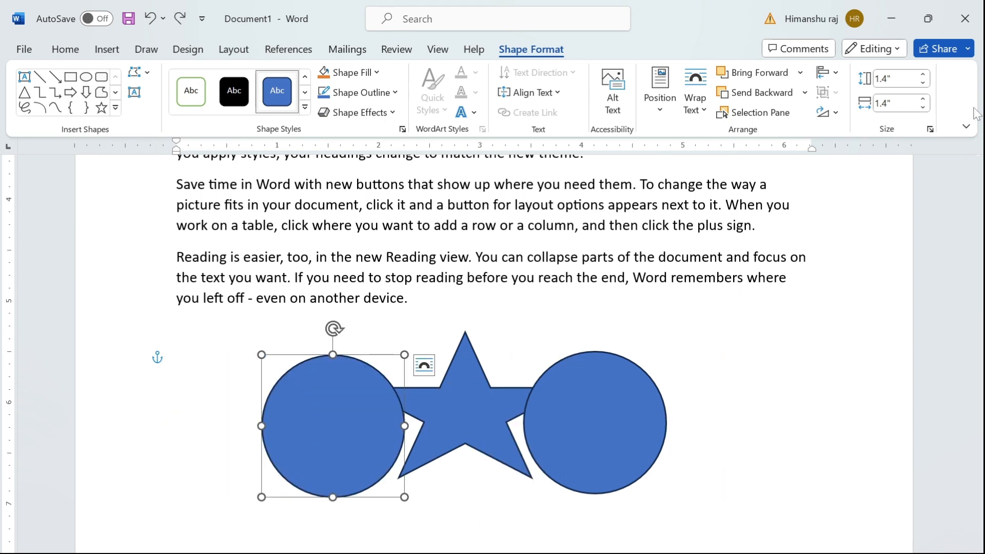
left_click(604, 408)
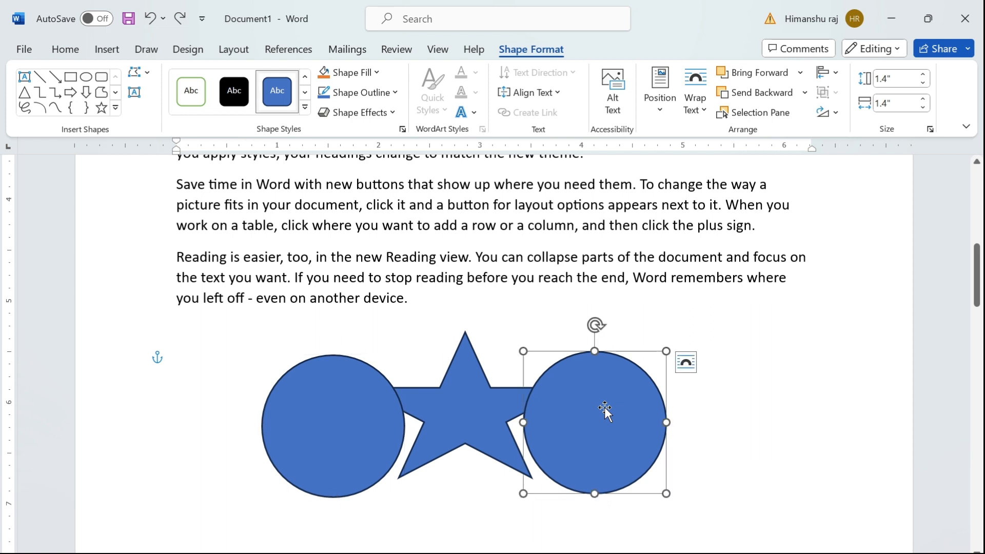
left_click(488, 408, "shift")
left_click(326, 424, "shift")
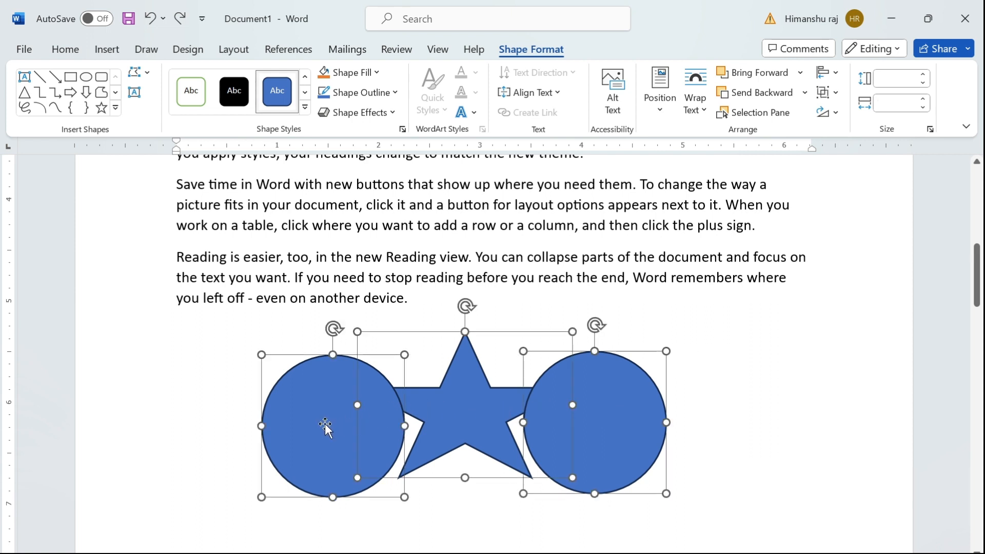
left_click(829, 93)
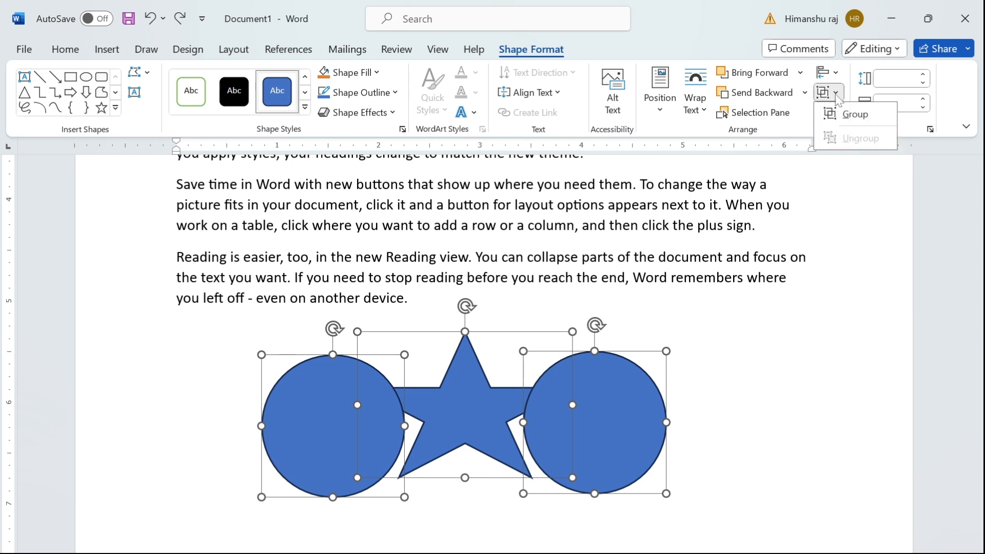
left_click(854, 117)
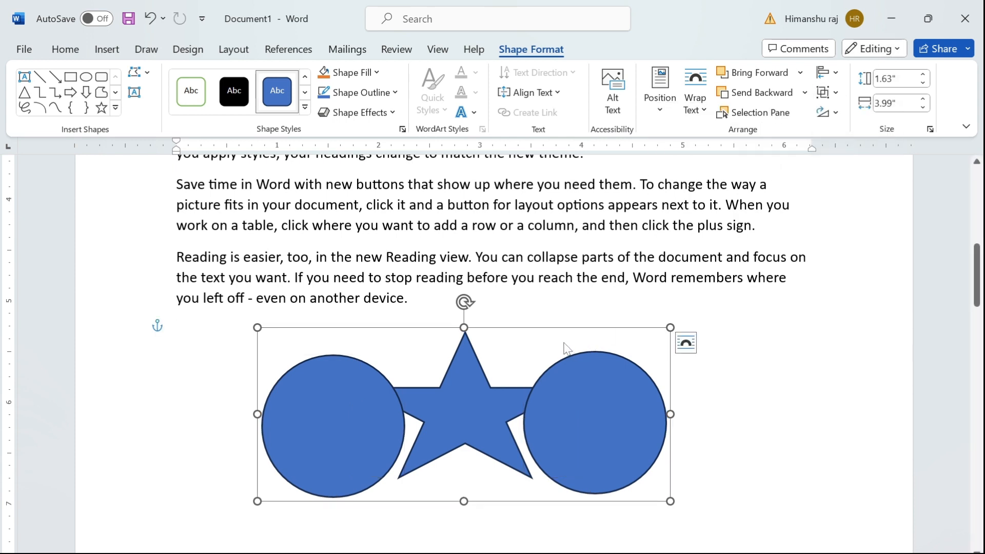
- Move the grouped circles and star together slightly to the right and downward
left_click_drag(560, 334, 590, 344)
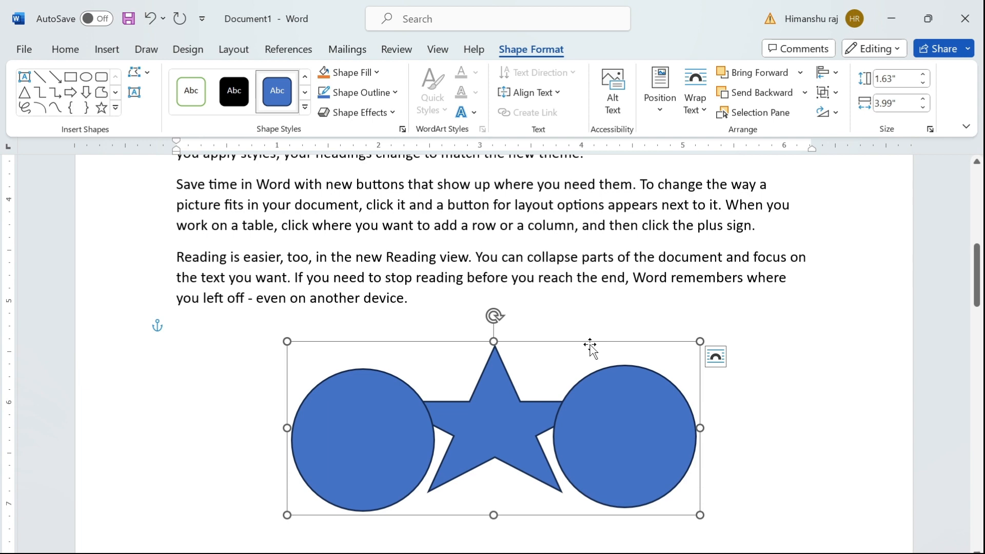
key("ctrl+g")
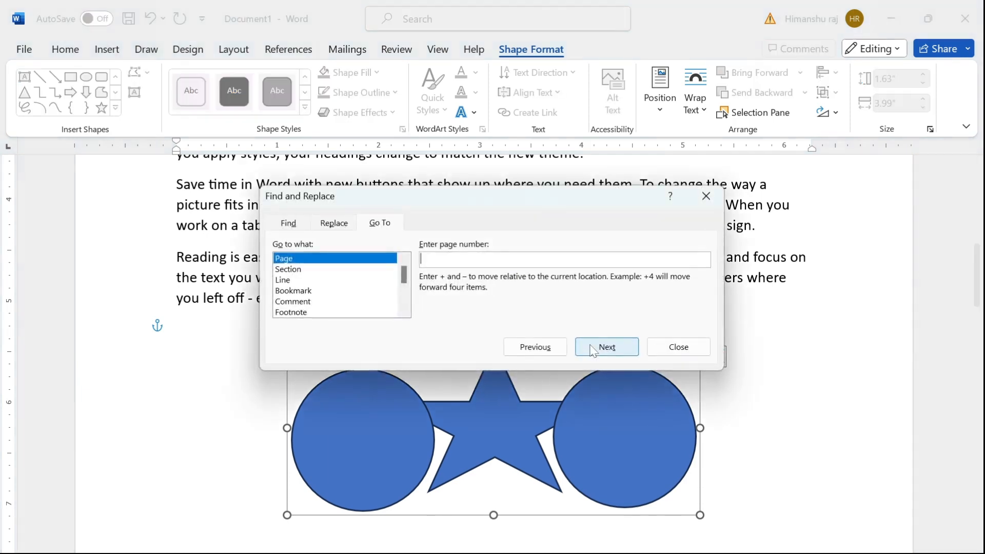
left_click(679, 347)
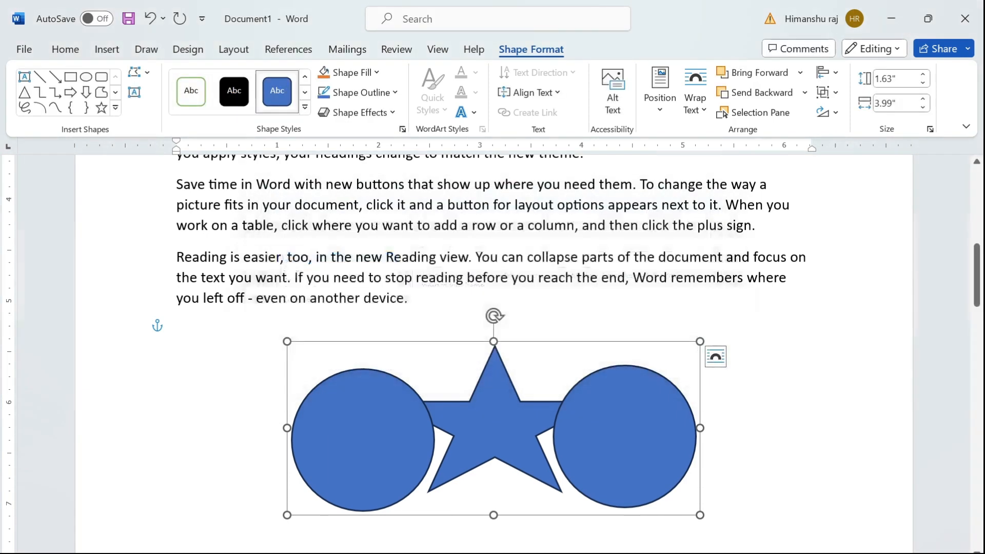
- Ungroup the circles and the star, and clear the selection
left_click(834, 98)
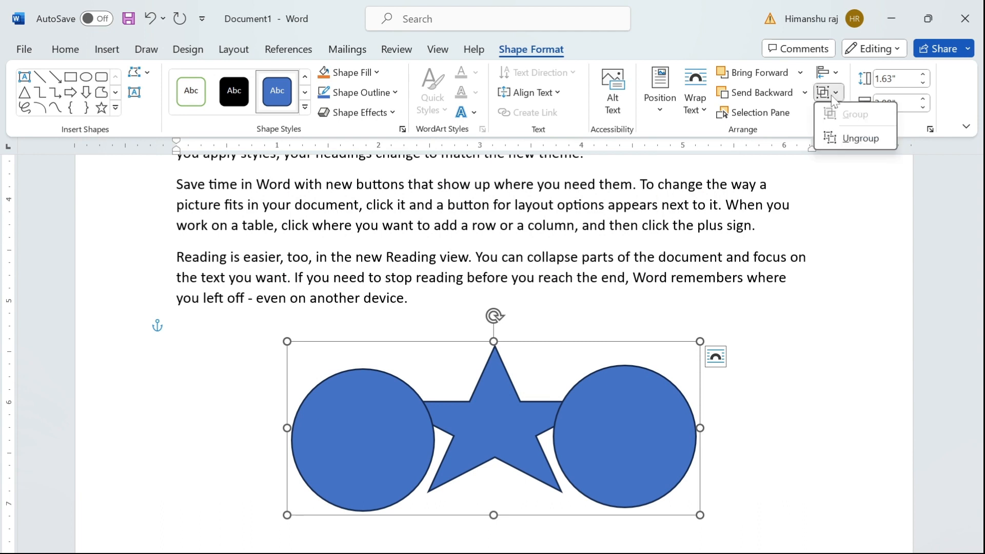
left_click(856, 140)
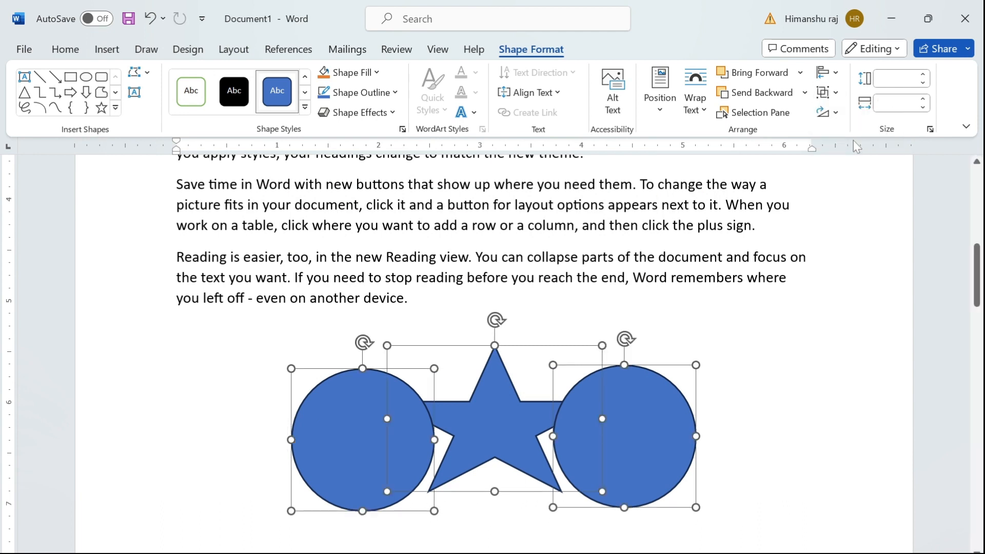
left_click(770, 377)
- Move both circles outward and slightly down from the star, and raise the star to the last line of text
left_click_drag(644, 426, 684, 439)
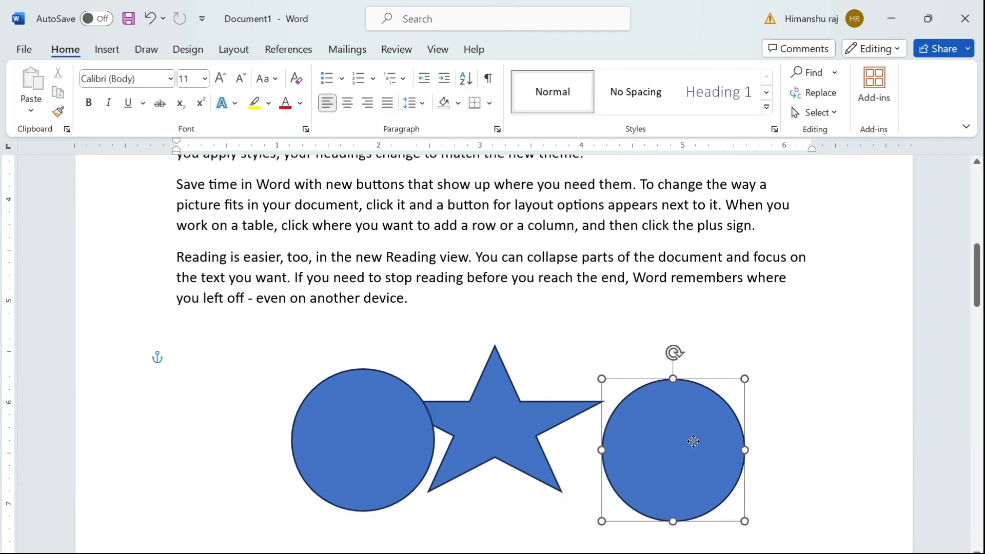
left_click(312, 451)
left_click_drag(312, 451, 290, 450)
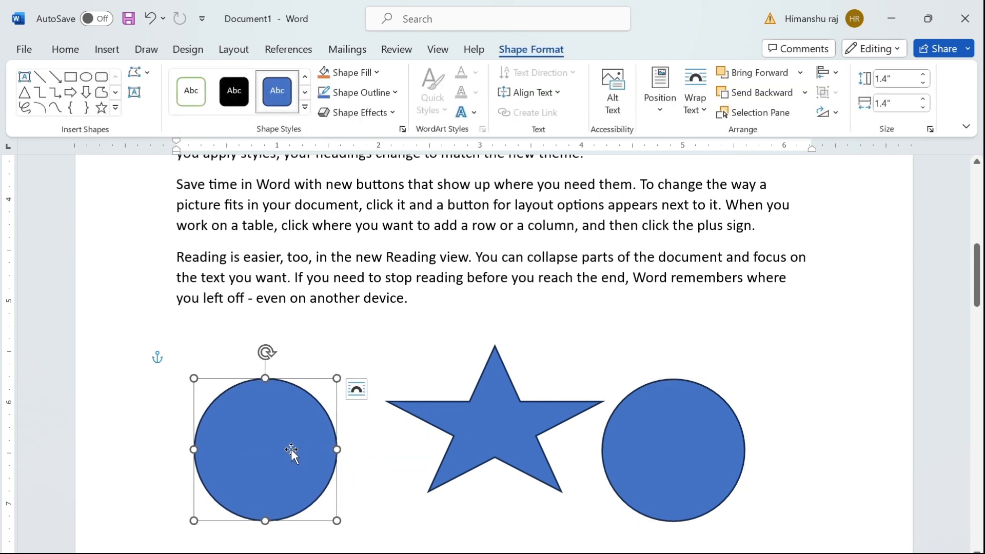
left_click_drag(479, 431, 472, 369)
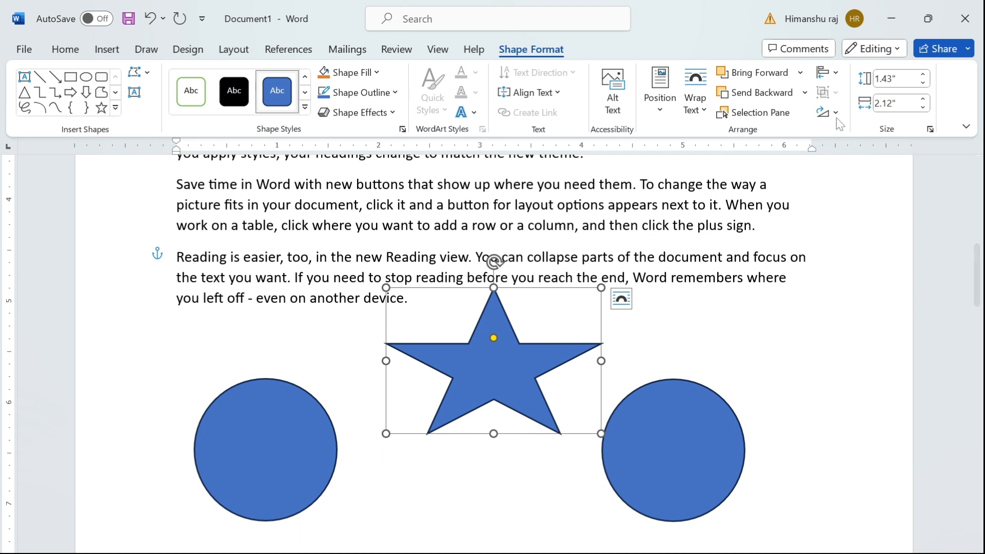
- Review the rotate and flip options available for the star
left_click(693, 419)
left_click(516, 395)
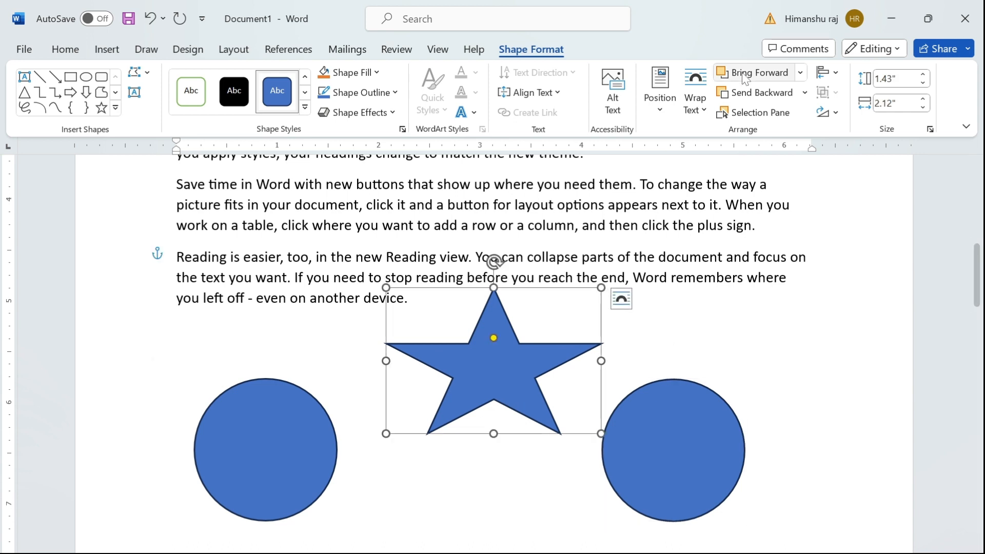
left_click(827, 112)
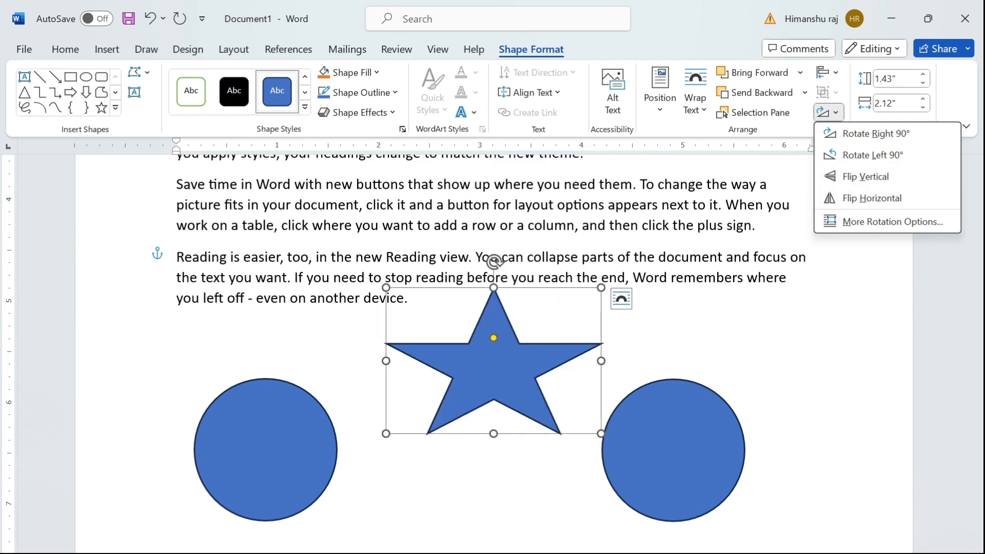
key("Escape")
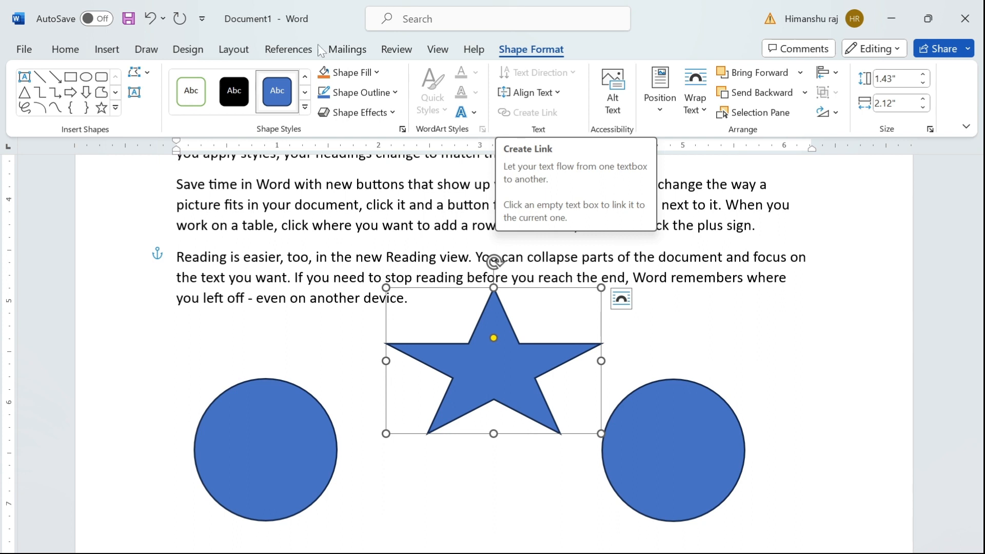
- Show the page layout options and return to the picture at the start of the document
left_click(225, 51)
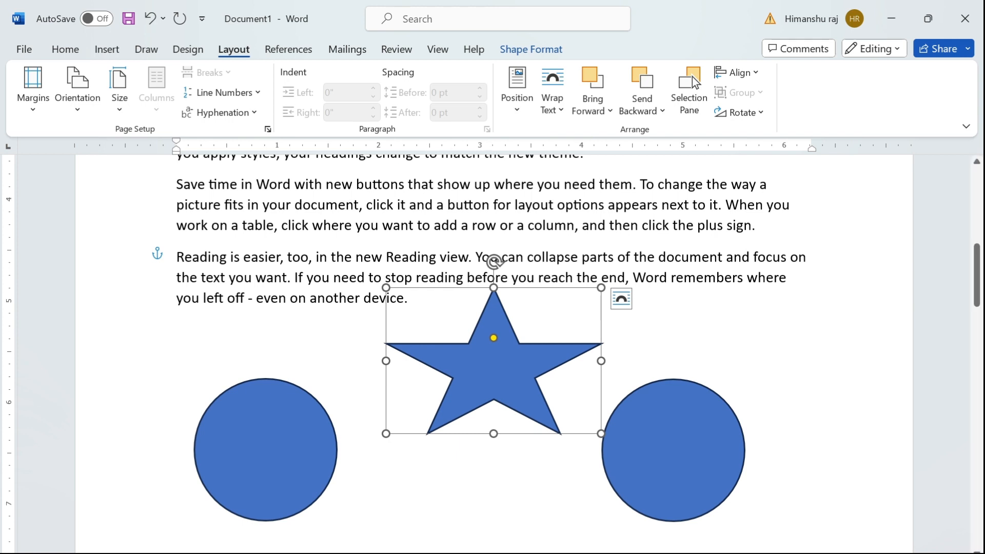
left_click_drag(977, 278, 977, 211)
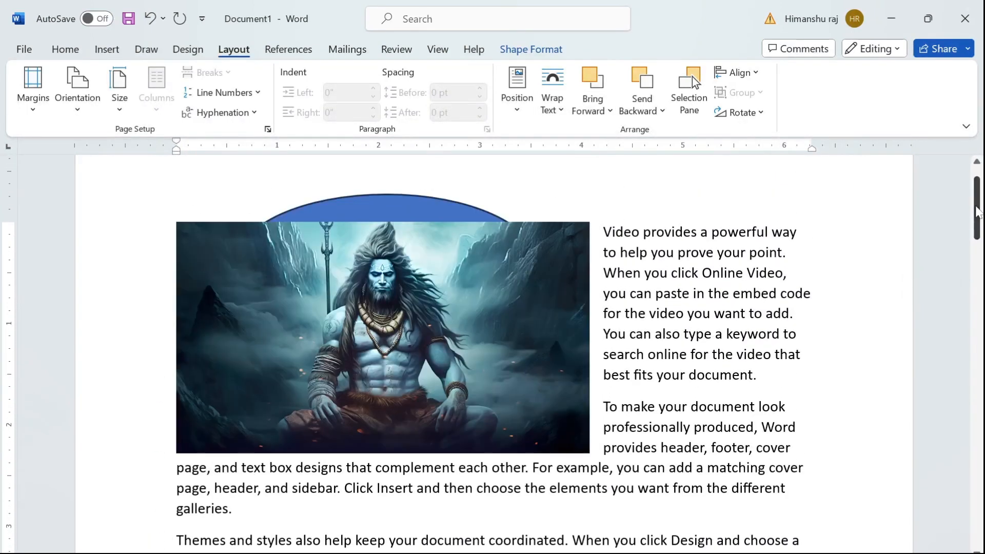